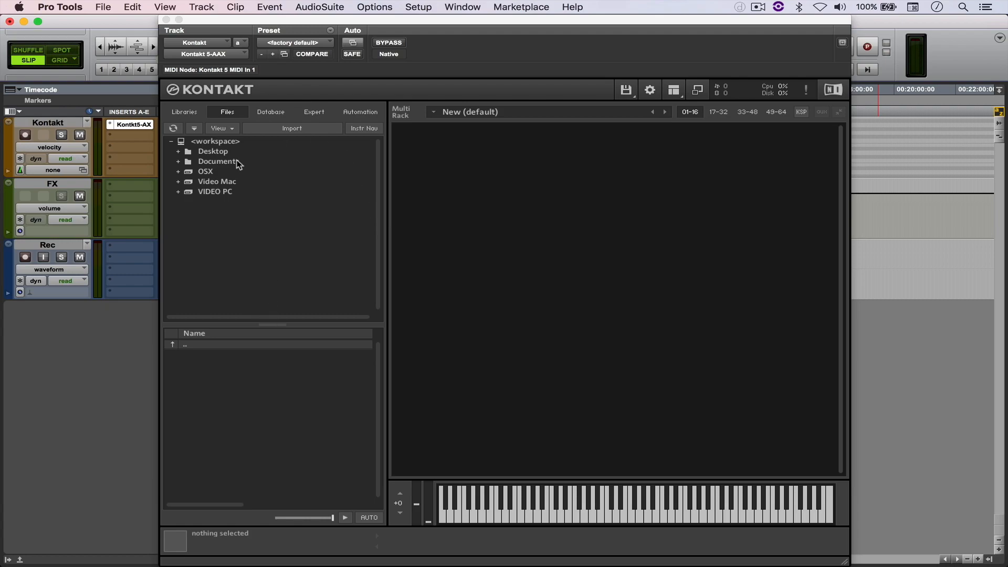
Load Traffic Light.wav from the Desktop's SFX folder into the empty multi rack as an instrument.
left_click(195, 114)
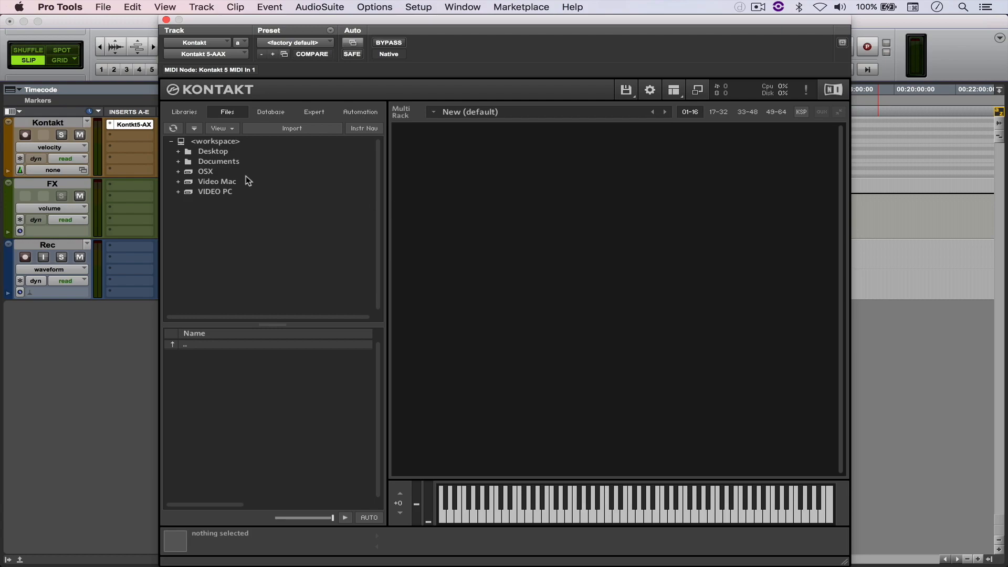
left_click(181, 151)
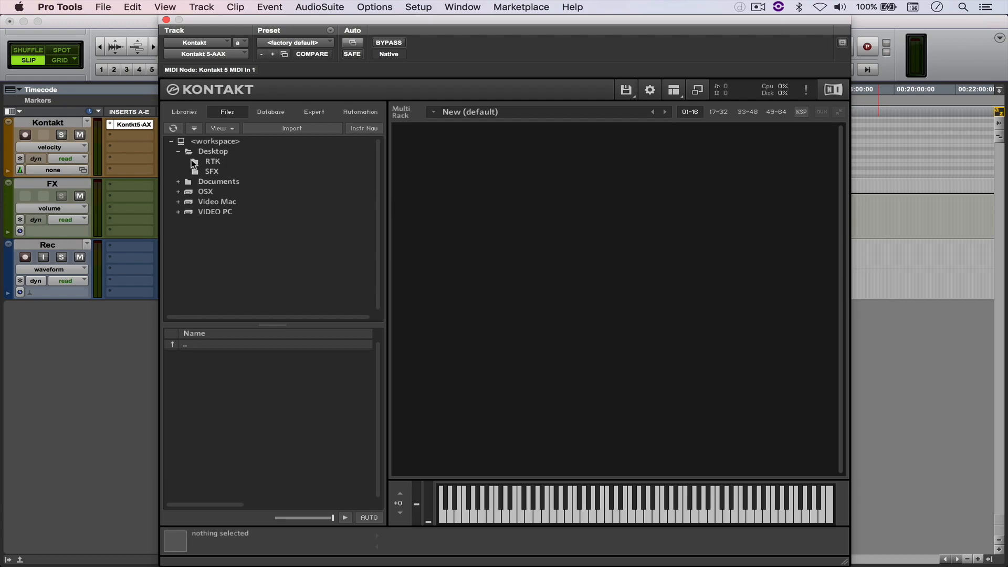
left_click(208, 173)
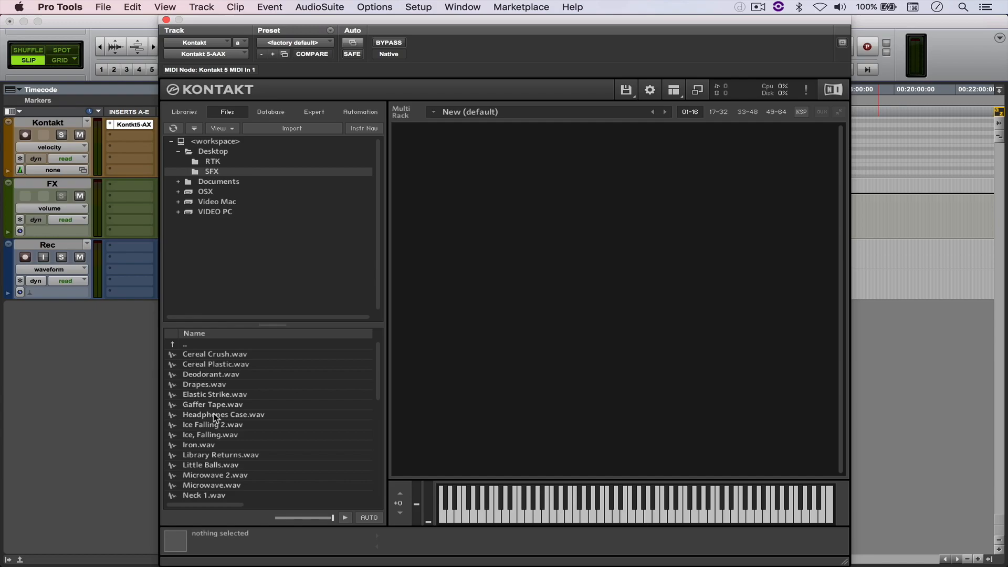
scroll(207, 415, "down", 8)
left_click_drag(210, 423, 656, 212)
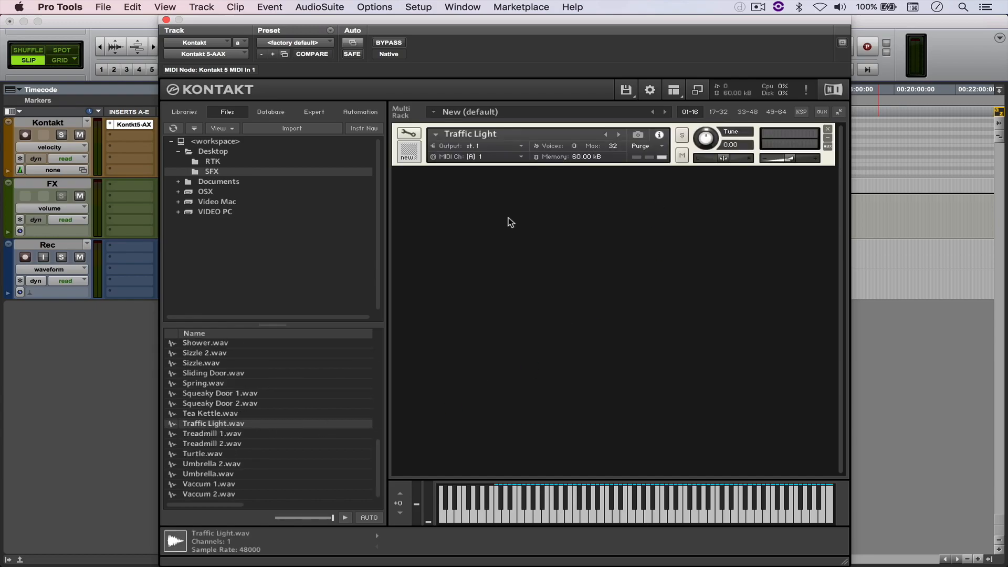
Replace the loaded instrument with a new empty one and load Traffic Light.wav into it from Finder's SFX folder.
left_click(827, 130)
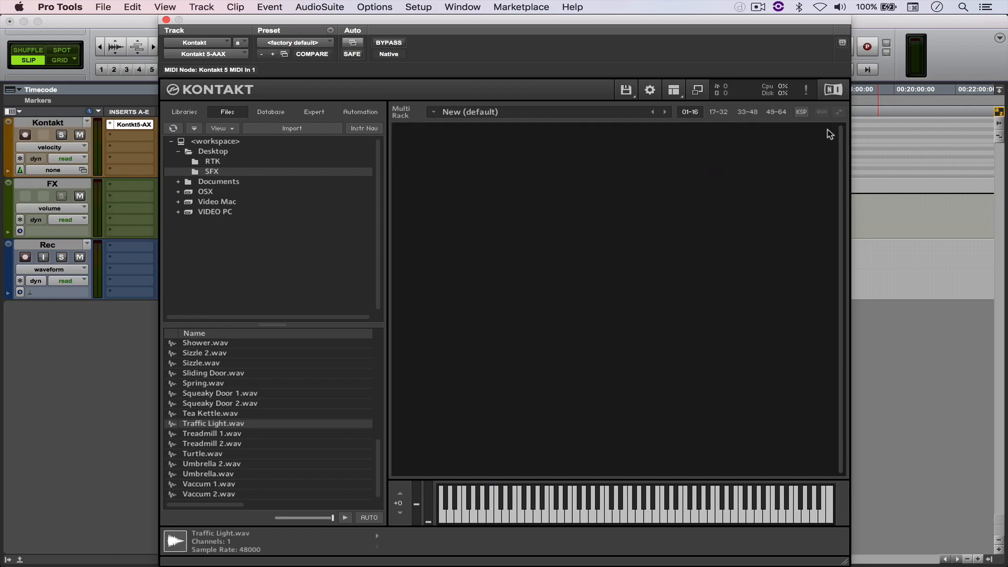
left_click(626, 92)
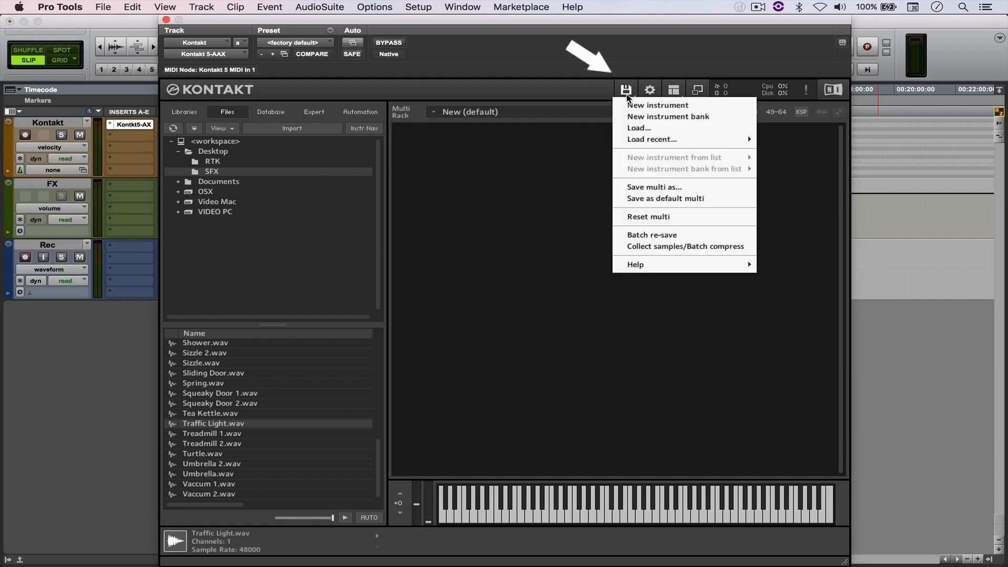
left_click(633, 106)
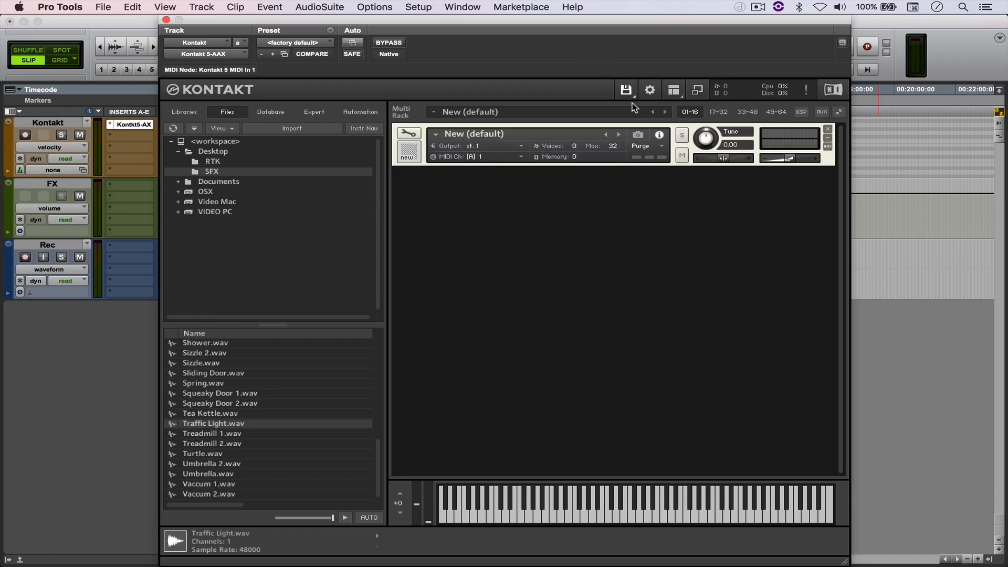
key("super+Tab")
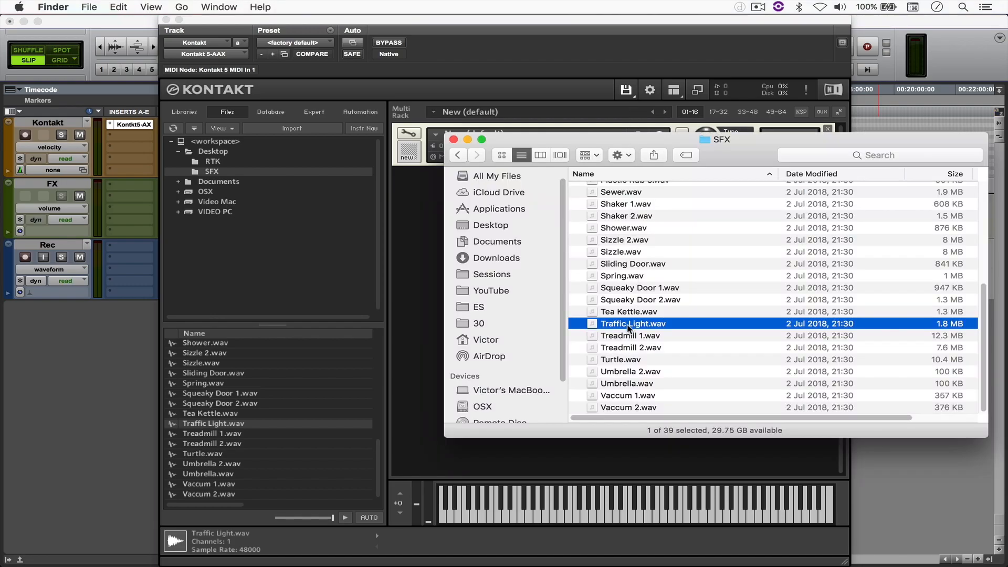
left_click_drag(625, 326, 486, 143)
key("super+Tab")
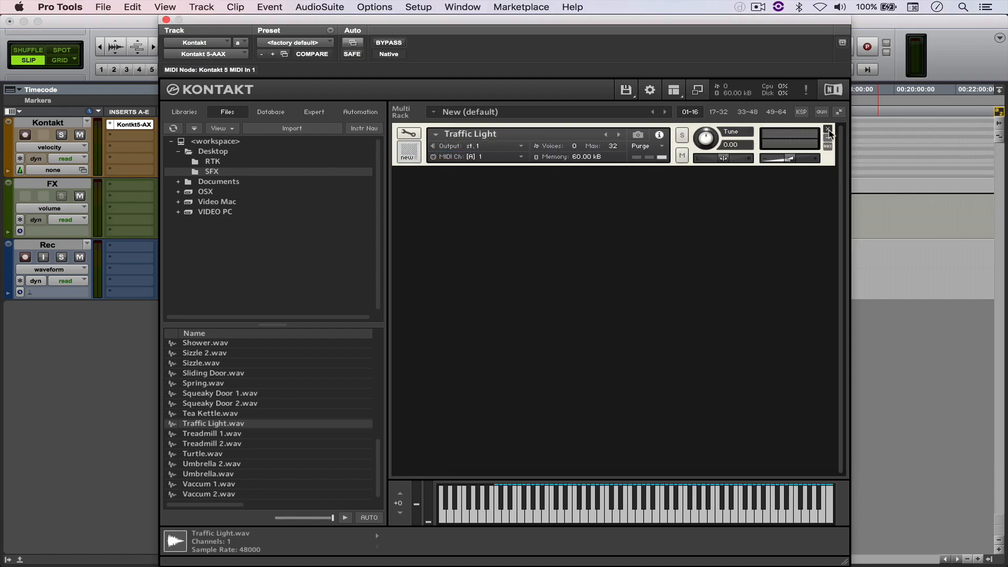
Remove the instrument and load Traffic Light.wav from Finder's SFX folder straight into the empty rack.
left_click(827, 129)
key("super+Tab")
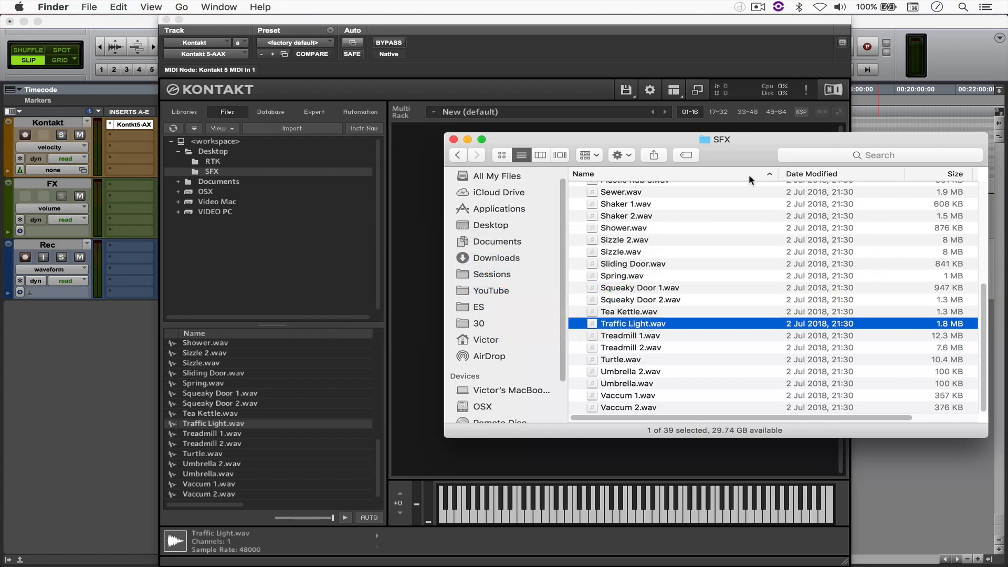
left_click_drag(641, 316, 424, 212)
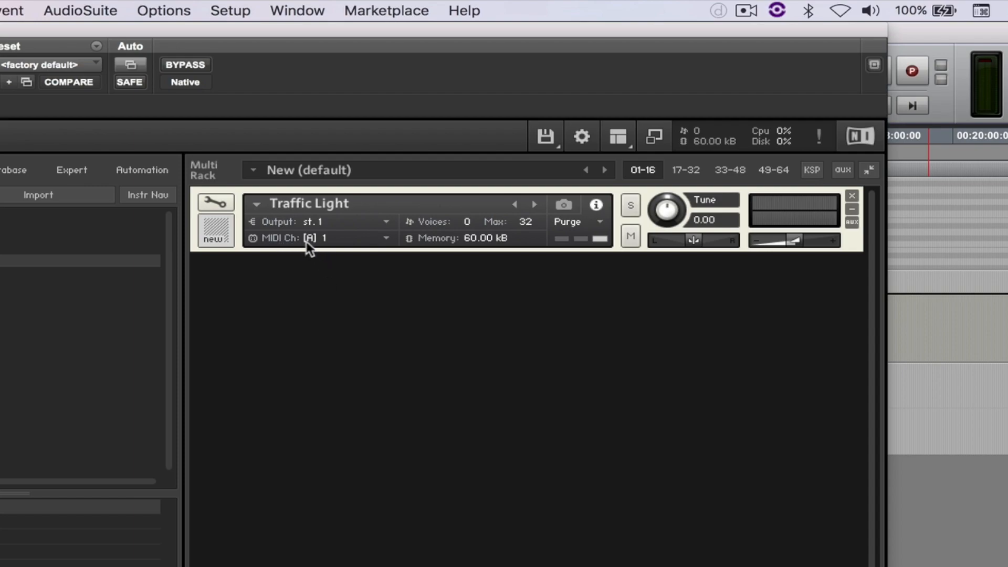
Set the Traffic Light instrument's MIDI channel to omni.
left_click(307, 240)
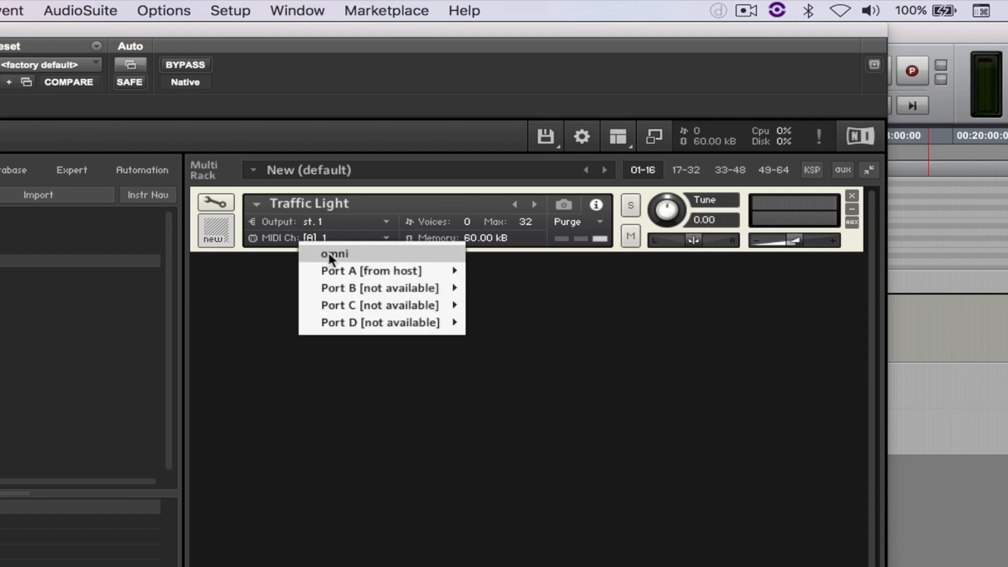
left_click(329, 254)
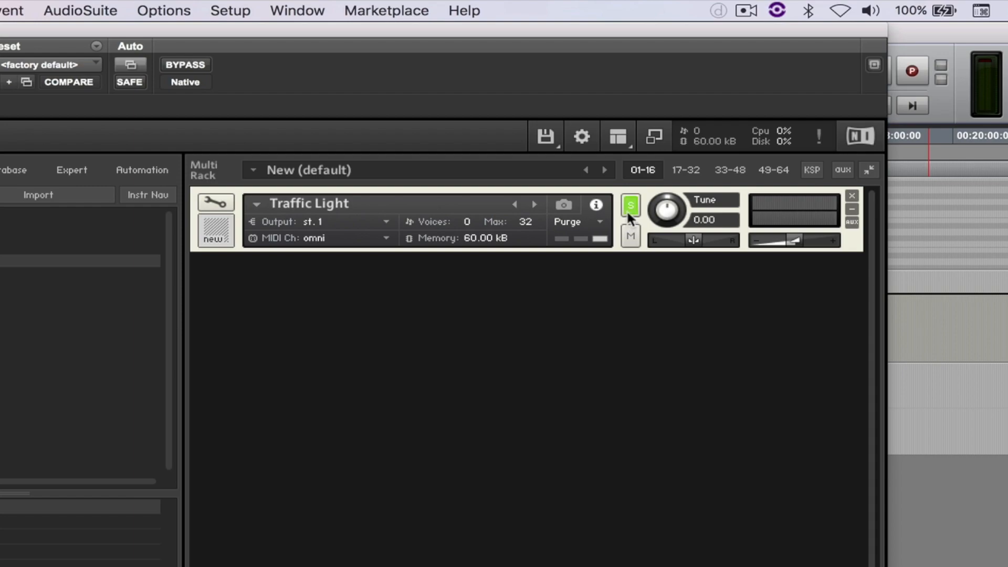
Toggle the Traffic Light instrument's mute on and off and try out its pan slider.
left_click(630, 237)
left_click(630, 238)
left_click_drag(690, 240, 716, 247)
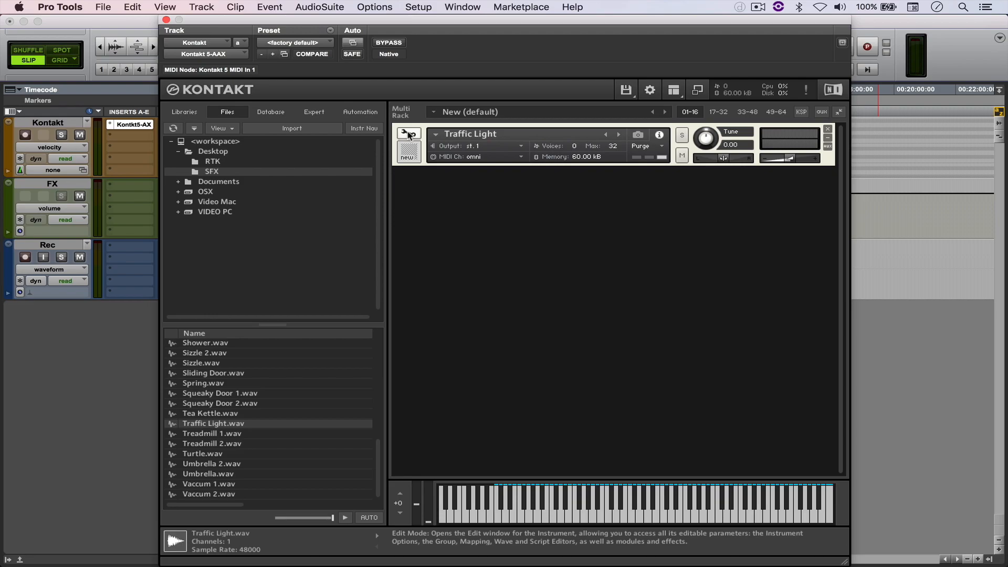
Open the Traffic Light instrument for editing and review the Controller page of its Instrument Options.
left_click(408, 134)
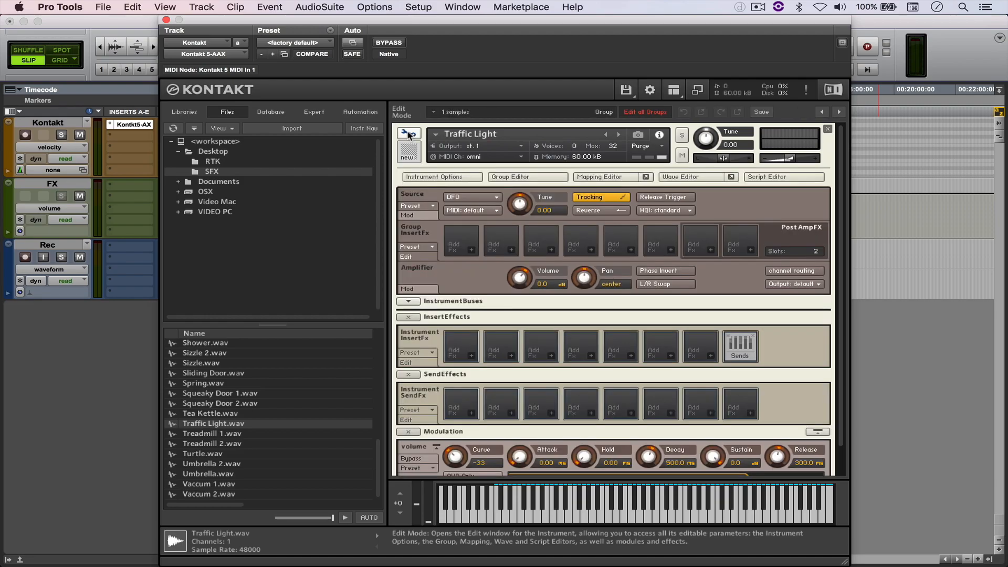
left_click(449, 178)
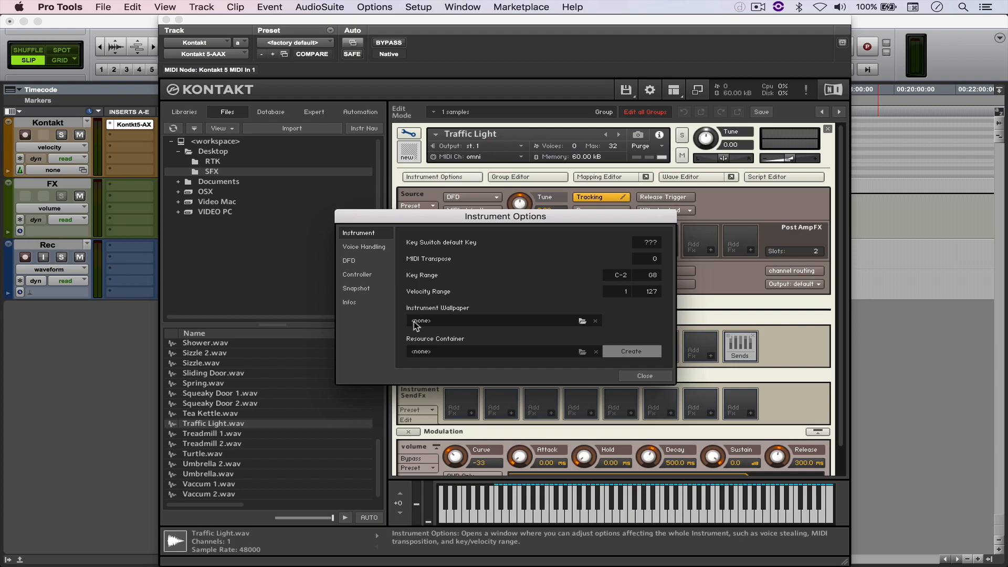
left_click(367, 276)
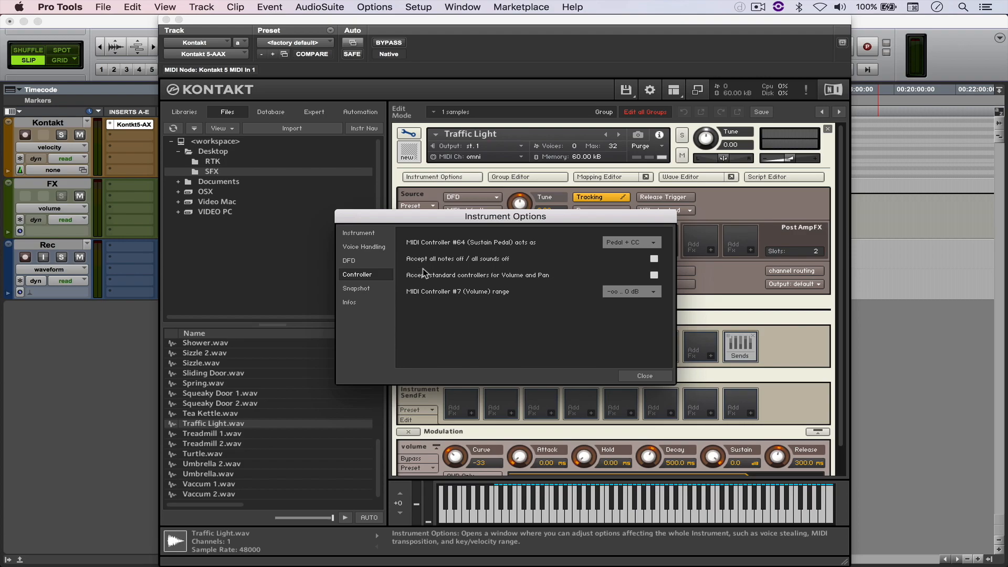
left_click(645, 375)
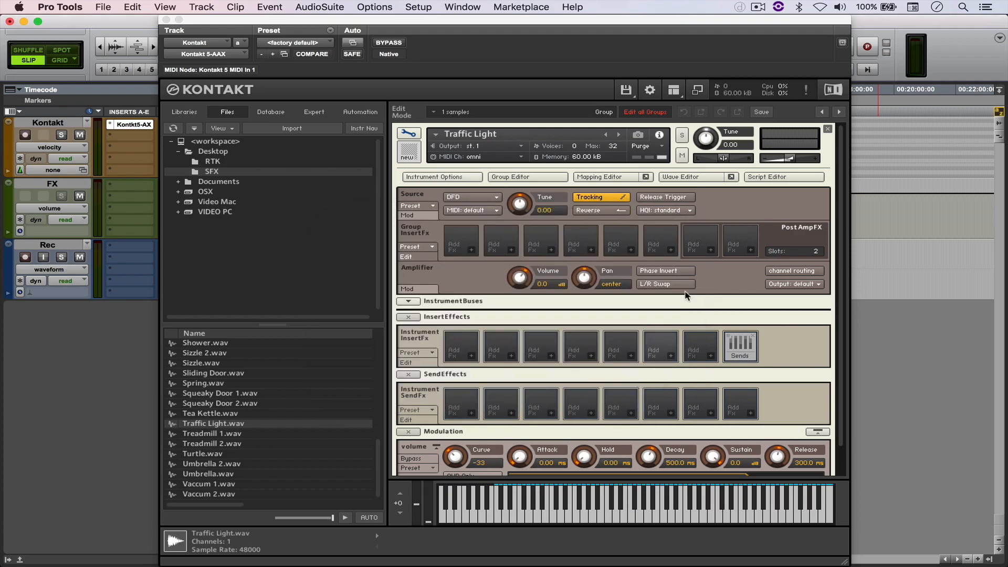
In the Mapping Editor, narrow the Traffic Light zone to start at C3, and widen it back down to G1.
left_click(613, 179)
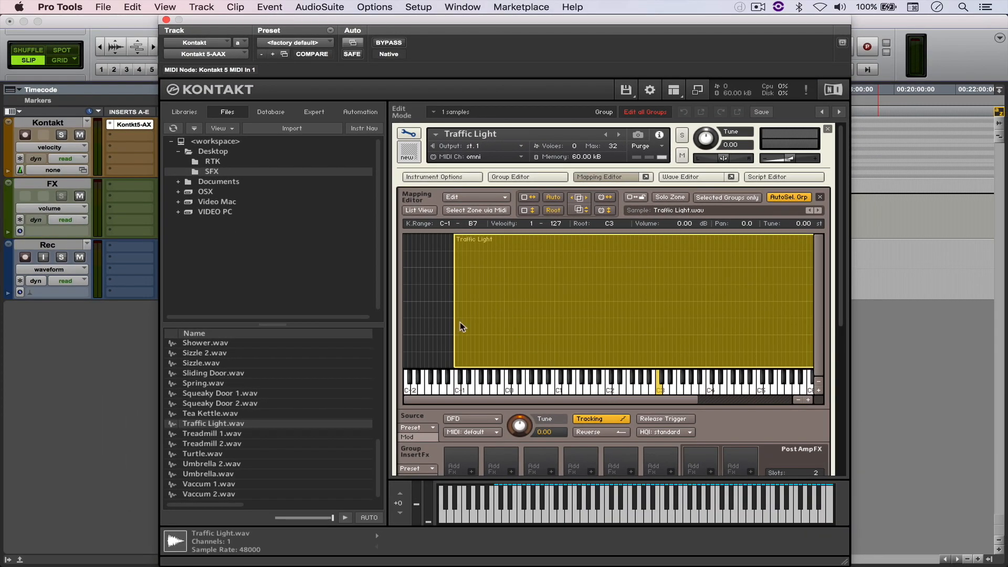
left_click_drag(454, 322, 660, 323)
scroll(674, 337, "right", 5)
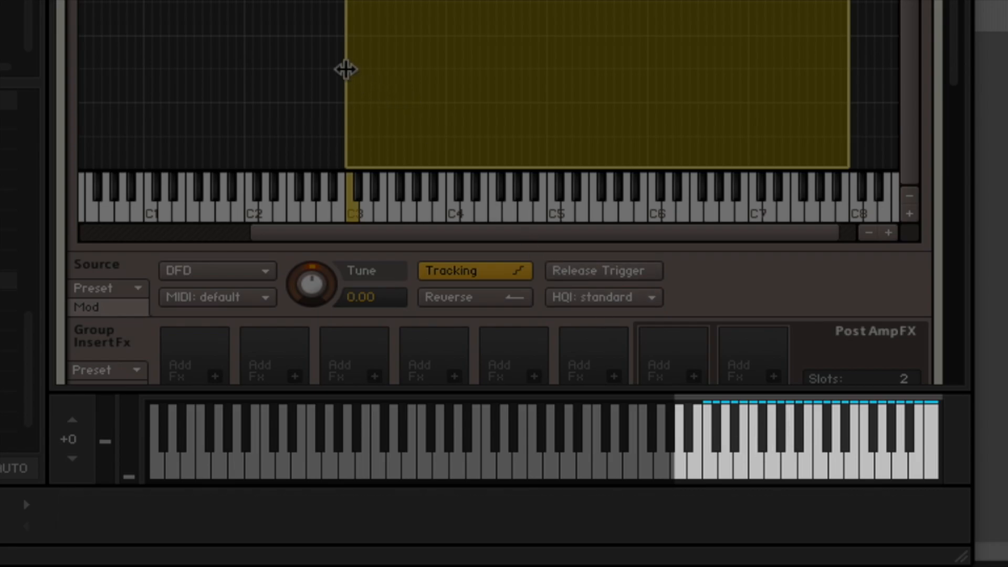
left_click_drag(346, 68, 203, 69)
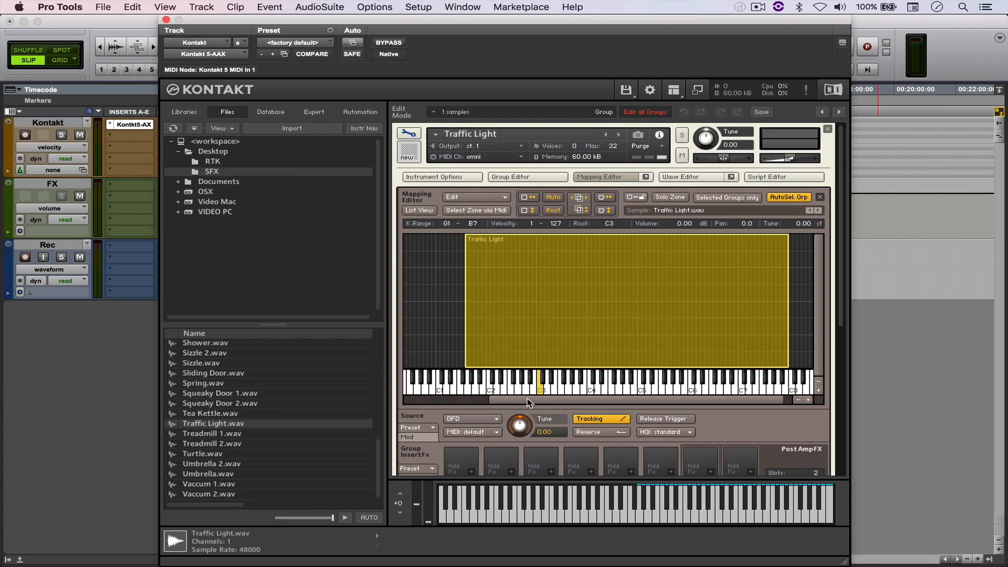
Extend the Traffic Light zone across the full keyboard from C-2 to G8 and close the Mapping Editor.
left_click_drag(527, 403, 446, 400)
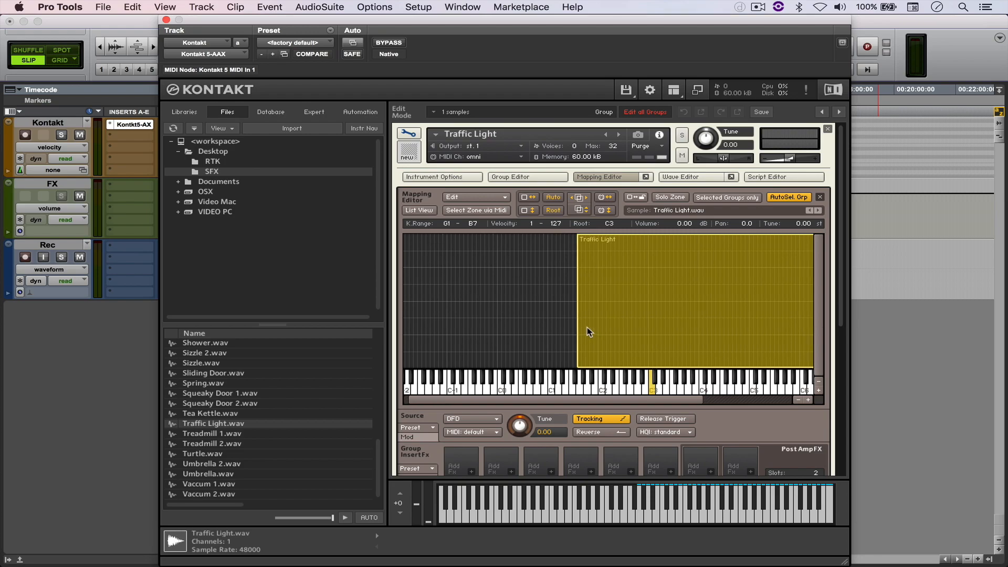
left_click_drag(578, 326, 364, 326)
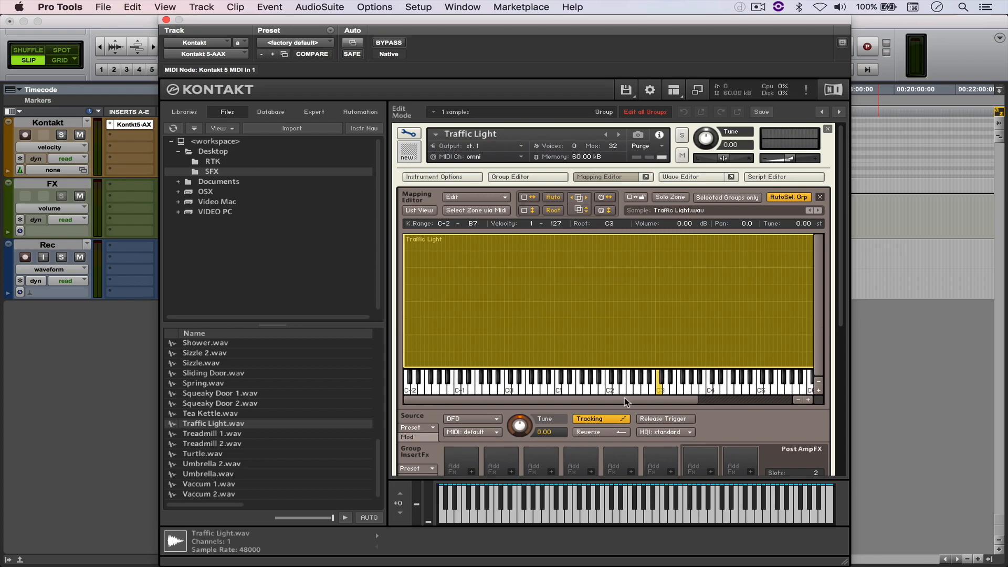
left_click_drag(628, 400, 769, 414)
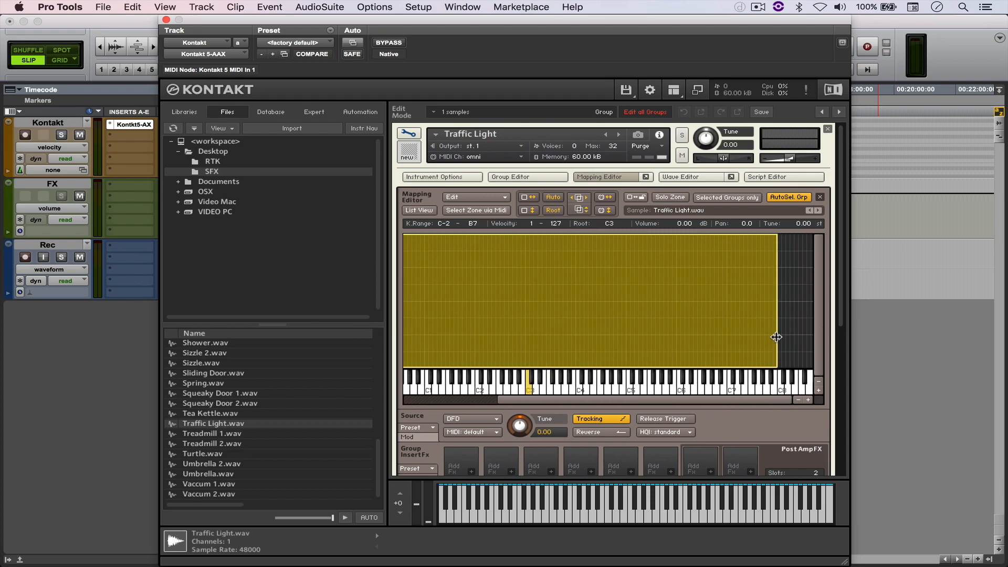
left_click_drag(777, 339, 849, 350)
left_click_drag(782, 400, 689, 400)
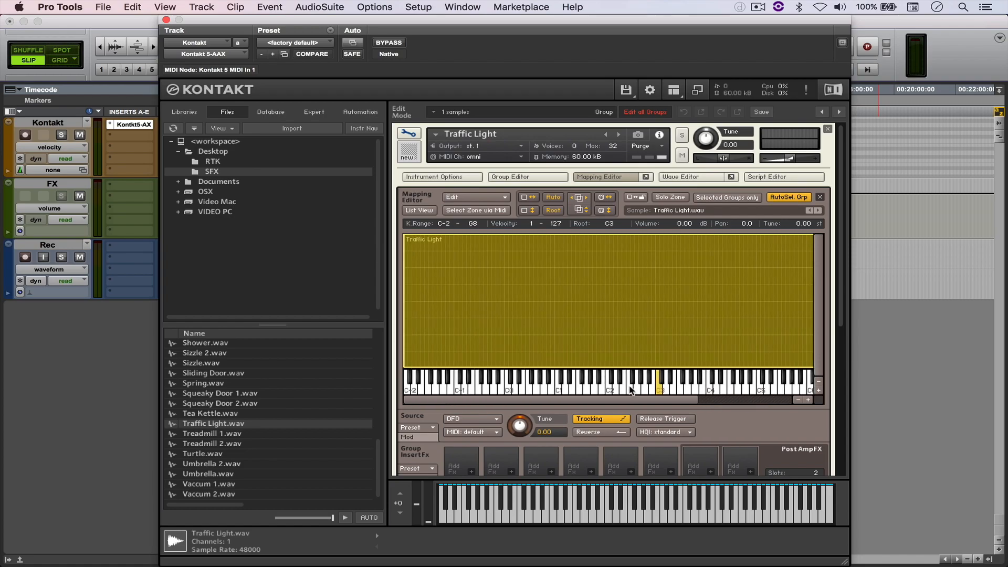
left_click(601, 178)
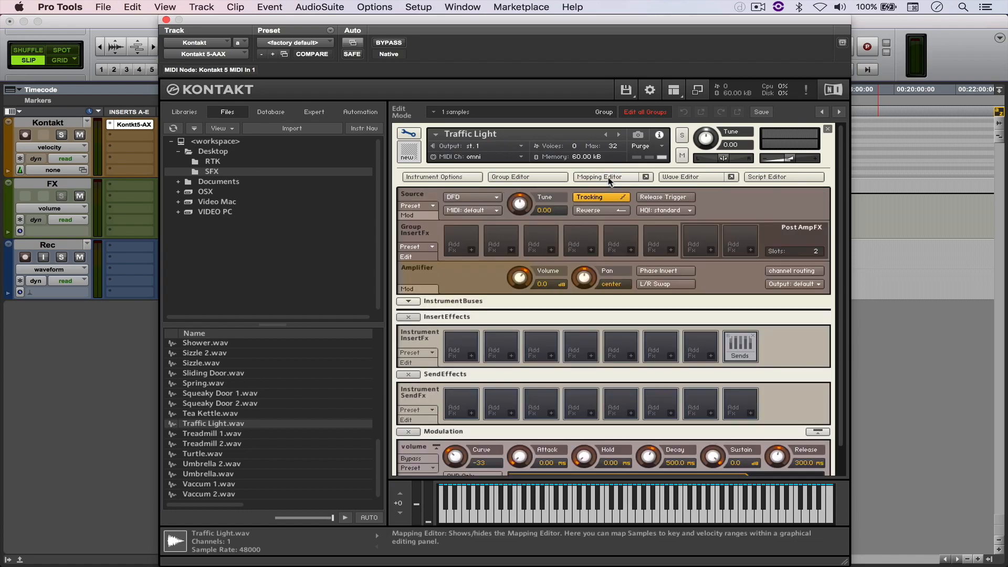
In the Wave Editor, trim the Traffic Light sample to start at about 5404 and end at about 39493.
left_click(676, 178)
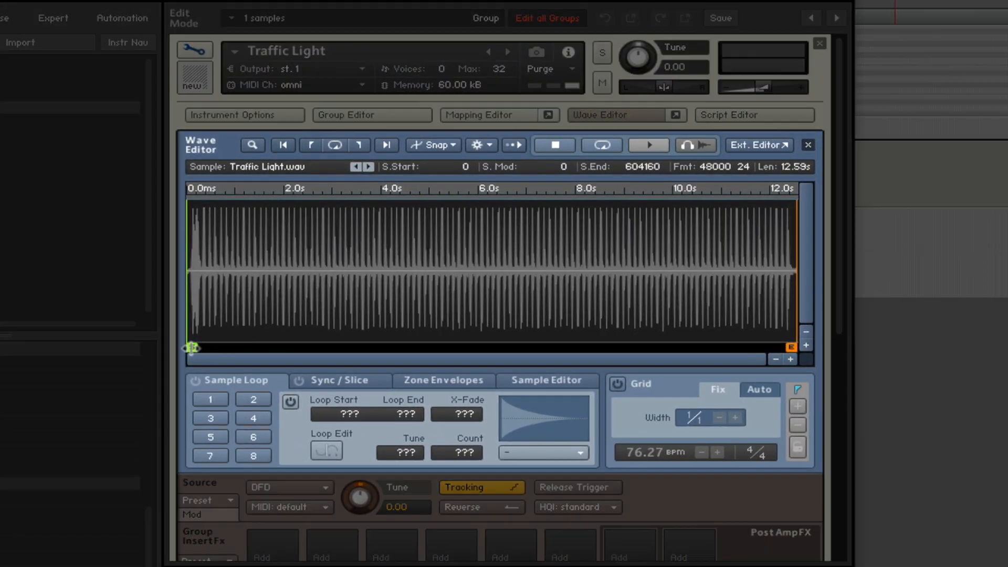
left_click_drag(192, 348, 238, 350)
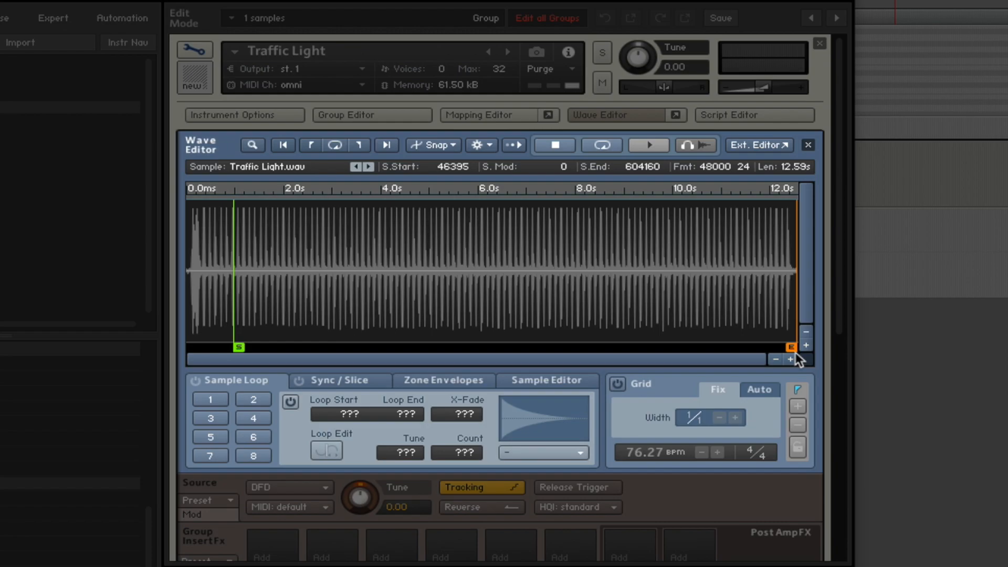
left_click_drag(239, 348, 196, 349)
left_click_drag(790, 347, 210, 348)
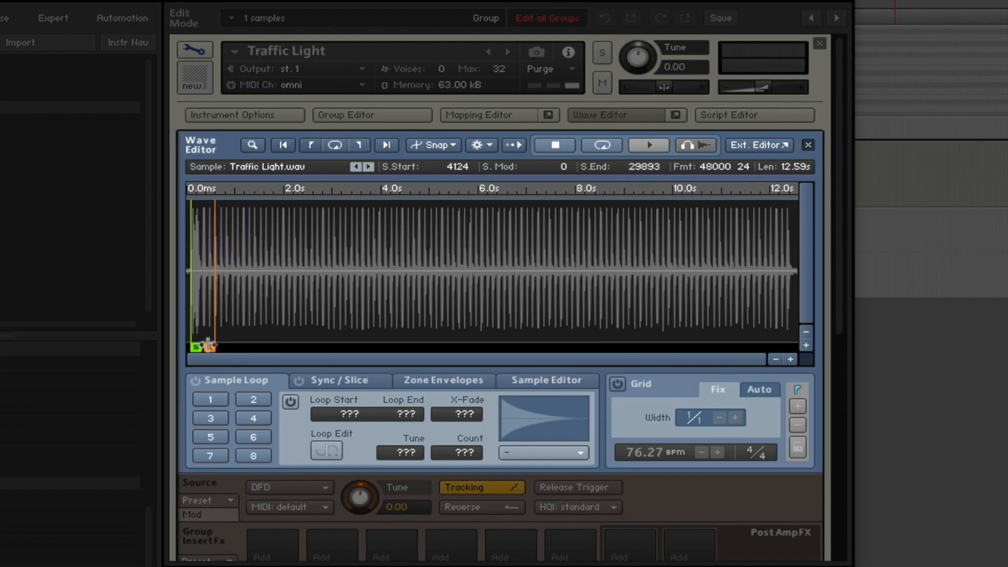
left_click(791, 359)
left_click(791, 359)
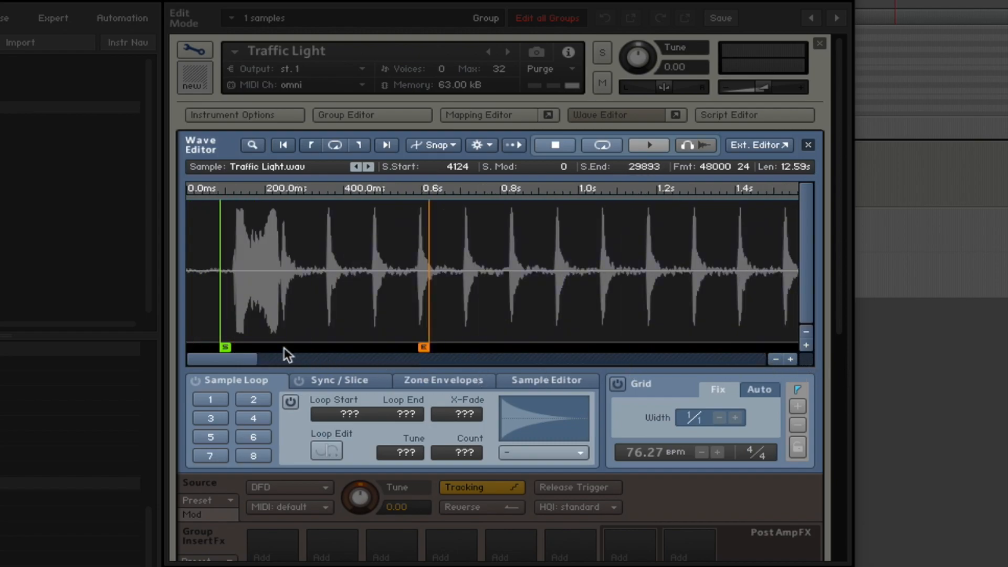
left_click_drag(226, 345, 237, 348)
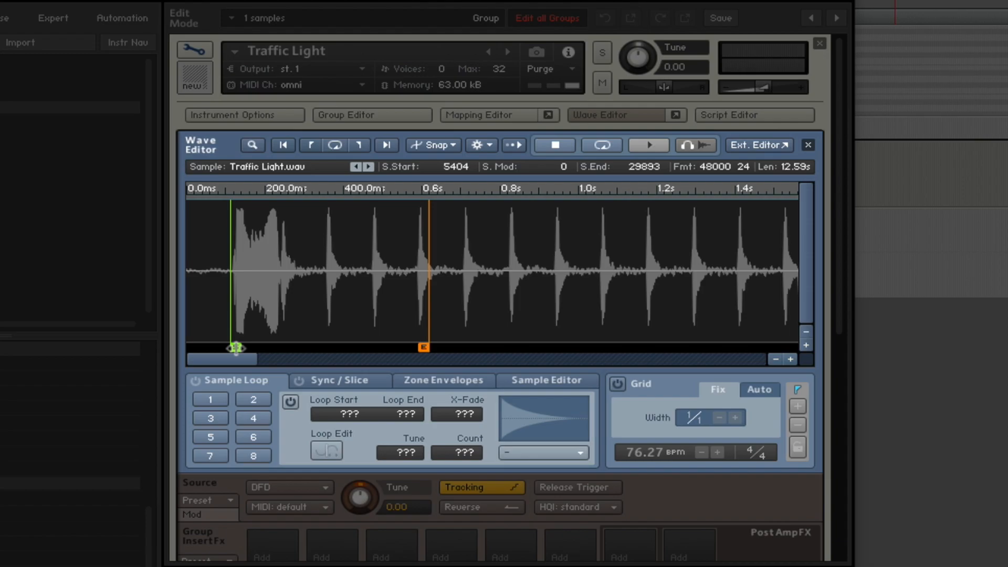
left_click_drag(423, 347, 502, 347)
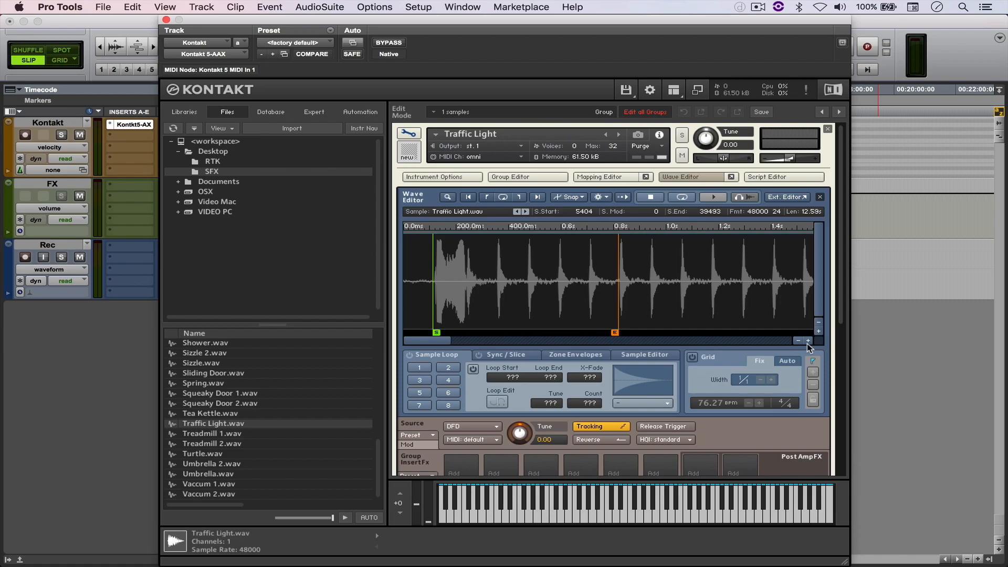
Enable sample loop 1 for the Traffic Light sample and pull its end in to about 24576.
left_click(807, 341)
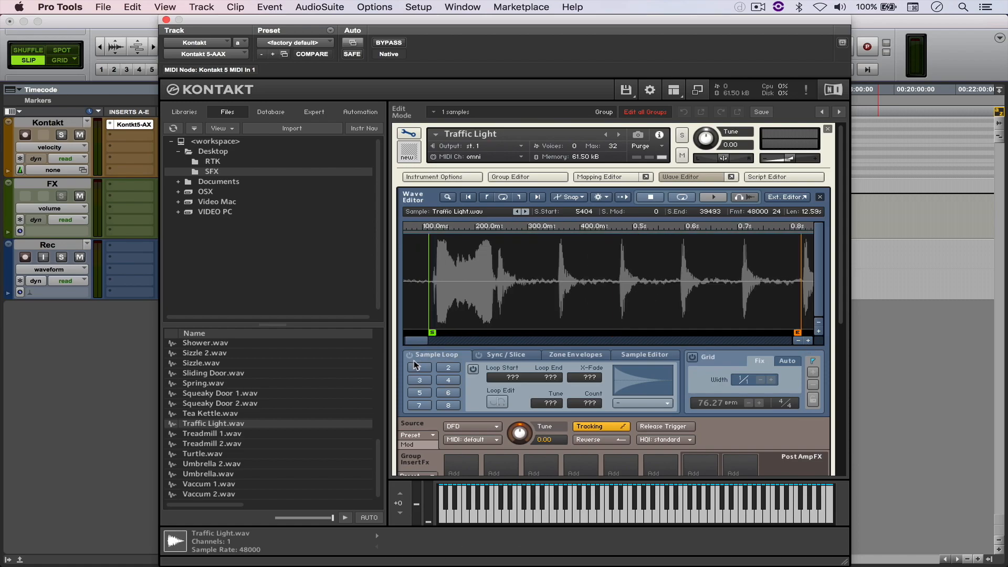
left_click(420, 366)
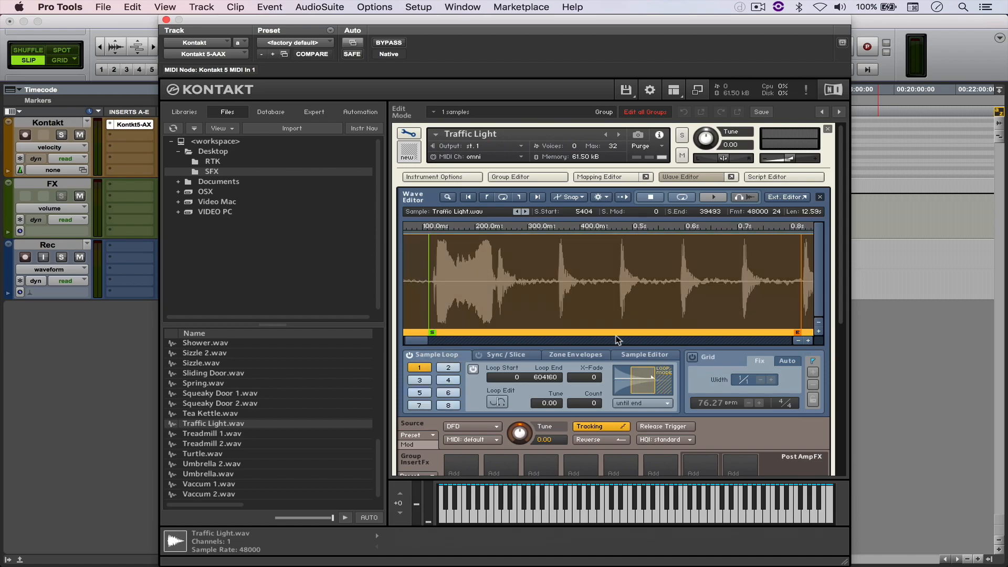
left_click(797, 340)
left_click(797, 341)
left_click_drag(811, 283, 418, 272)
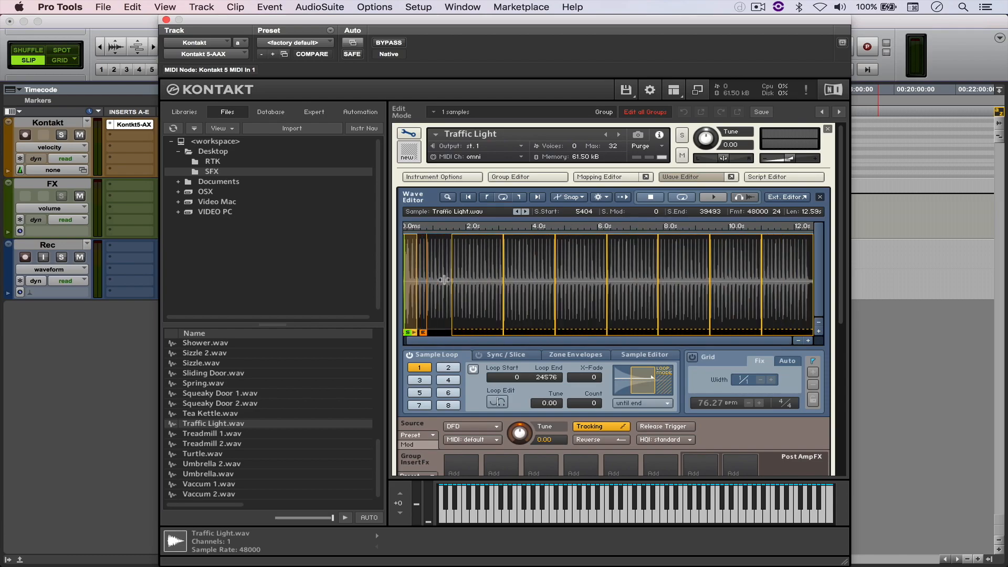
Place loop 1 over the sample's opening tone, starting at about 7040 and ending at about 9088.
left_click(808, 342)
left_click(808, 342)
left_click(808, 342)
left_click_drag(598, 344, 442, 314)
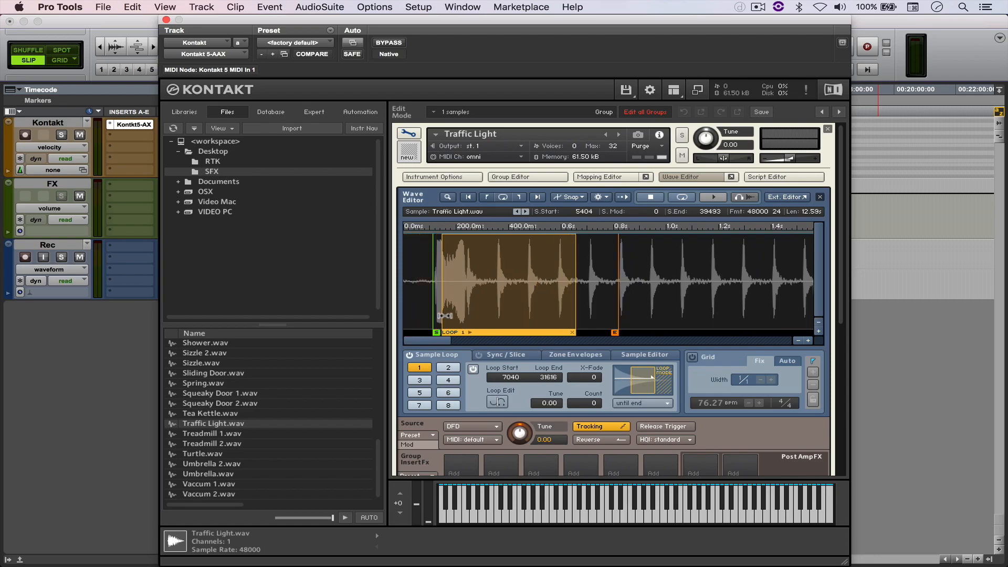
right_click(453, 299)
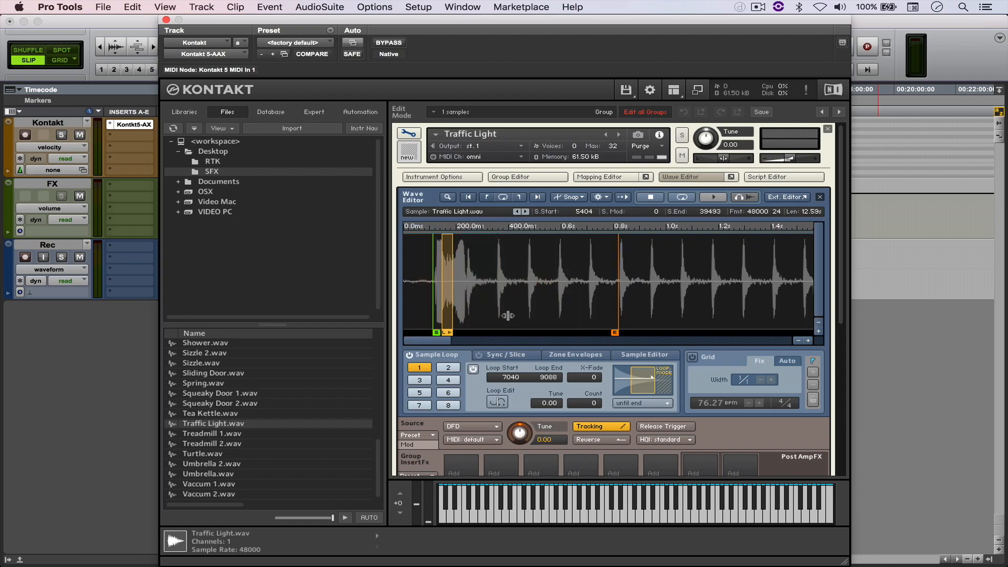
Tighten loop 1 to a short section of the tone, from about 8576 to about 9632.
left_click(807, 340)
left_click(808, 340)
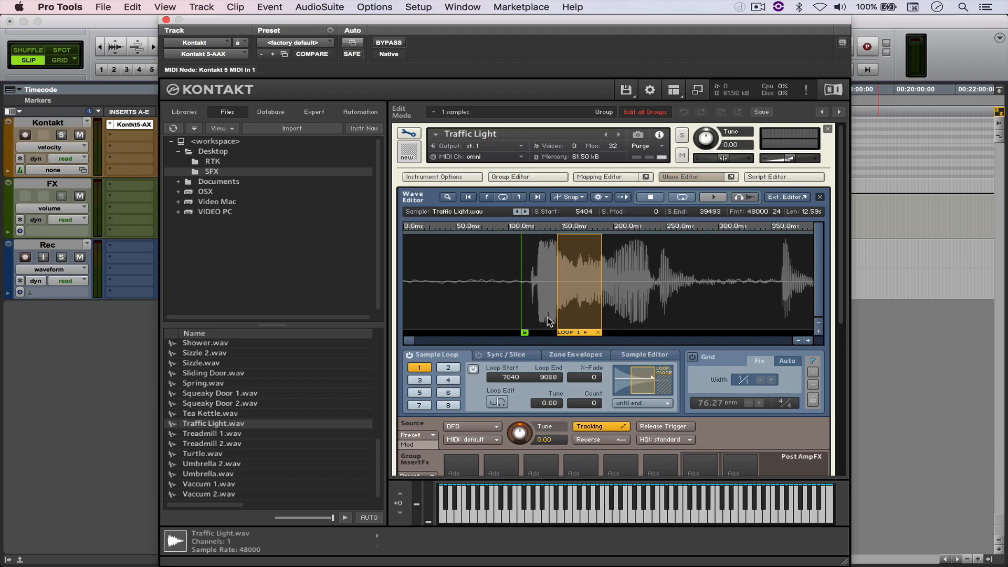
left_click_drag(557, 303, 592, 304)
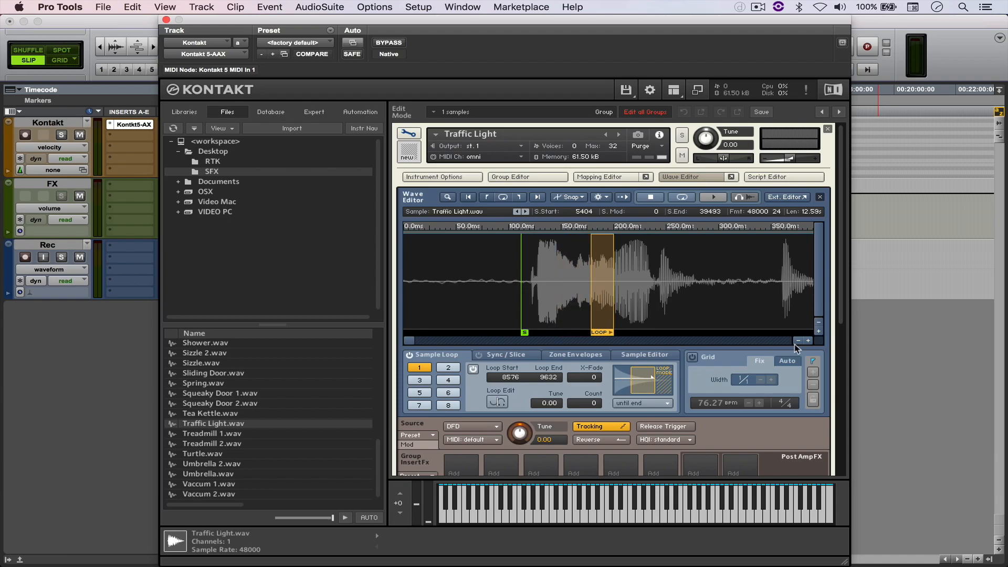
left_click(798, 340)
left_click(798, 340)
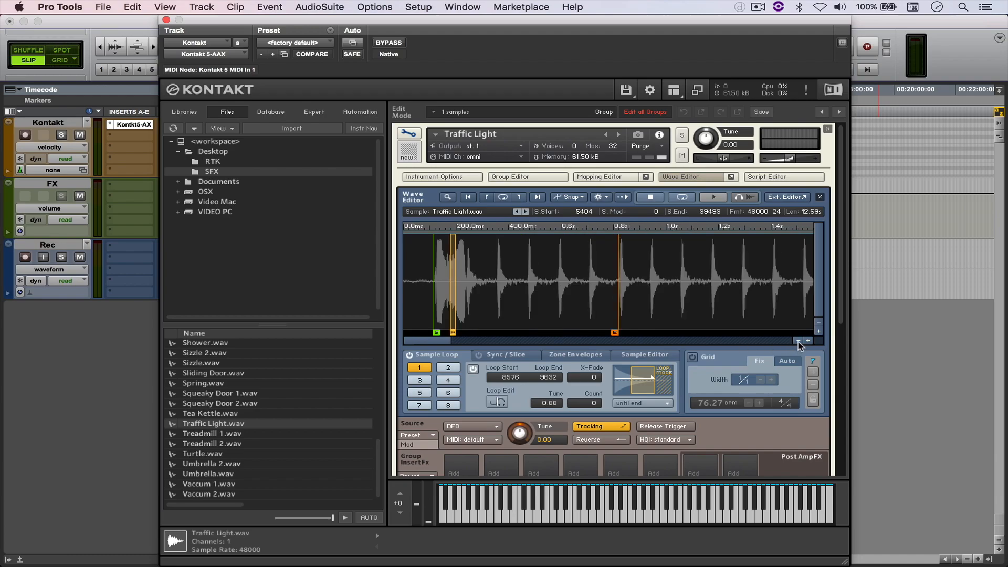
Record-arm the Kontakt track and turn on input monitoring for the Rec track, moving the plug-in window aside and back.
left_click(25, 134)
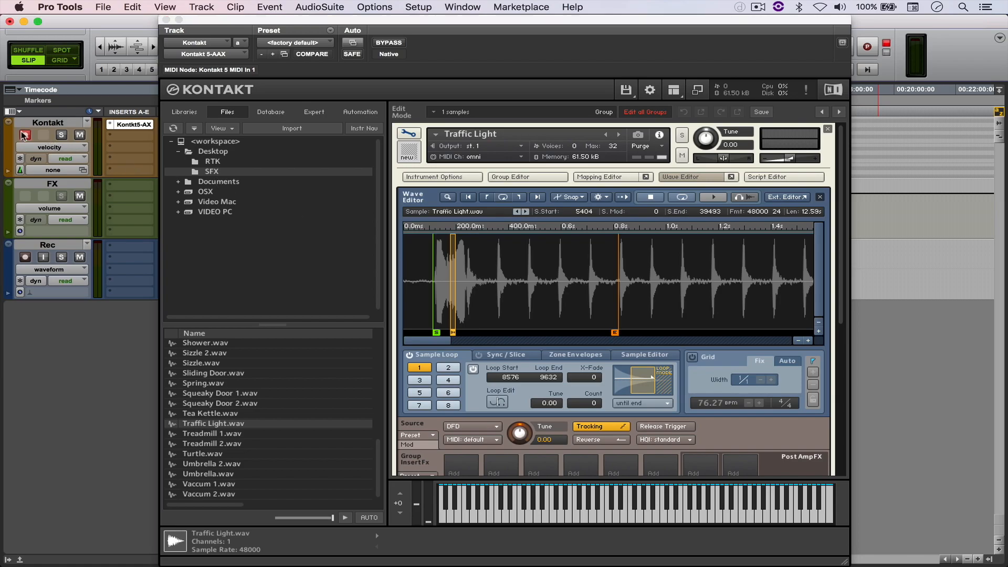
left_click(44, 257)
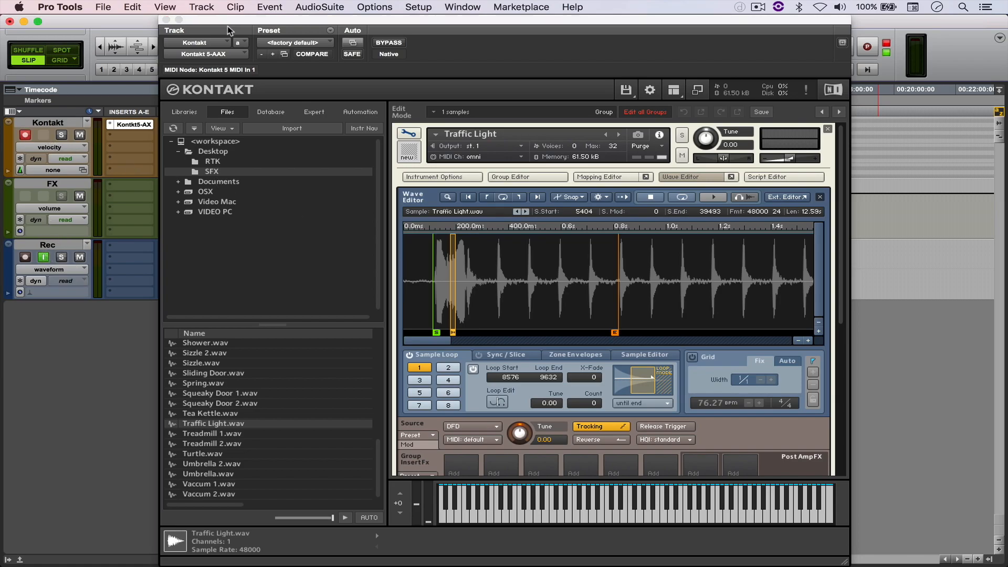
left_click_drag(229, 21, 432, 21)
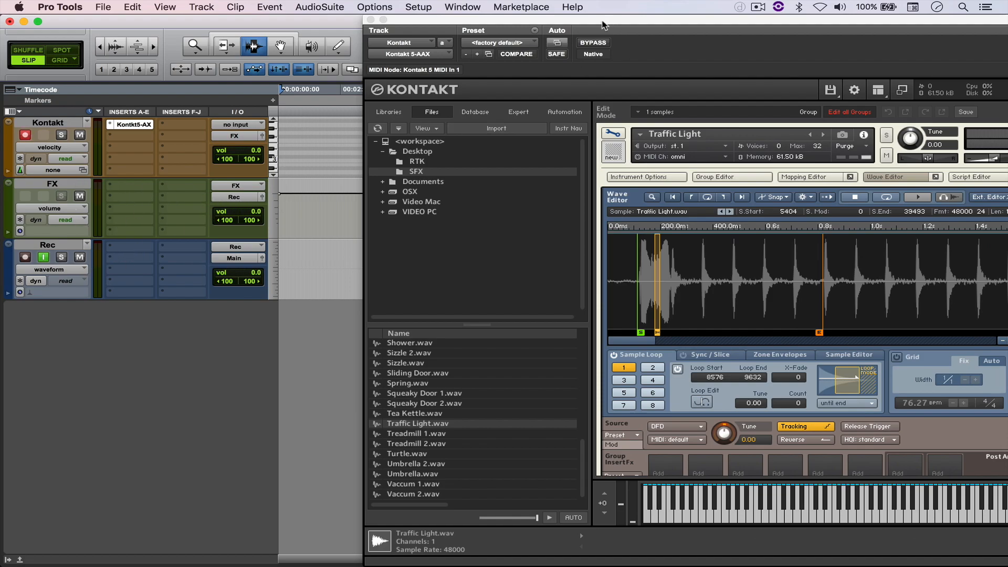
left_click_drag(589, 20, 382, 18)
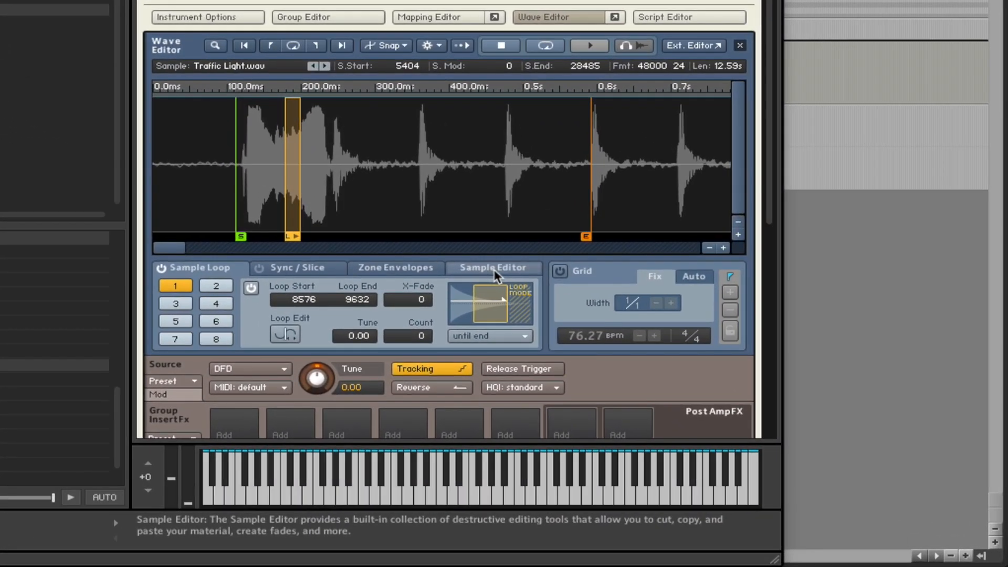
In the Sample Editor, try a fade-out on the region from 16768 to 25792 and undo it.
left_click(495, 275)
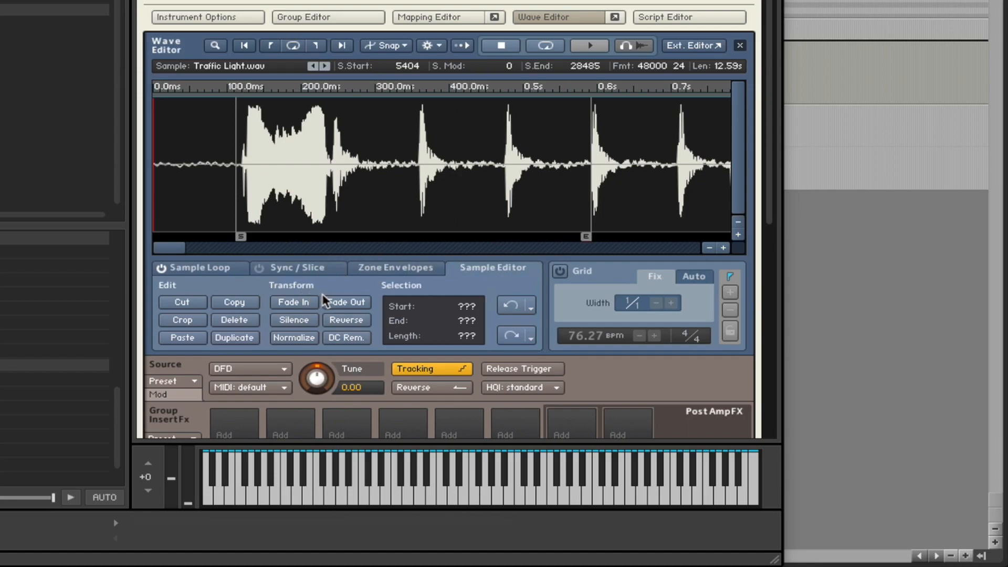
left_click_drag(411, 141, 551, 155)
left_click(344, 303)
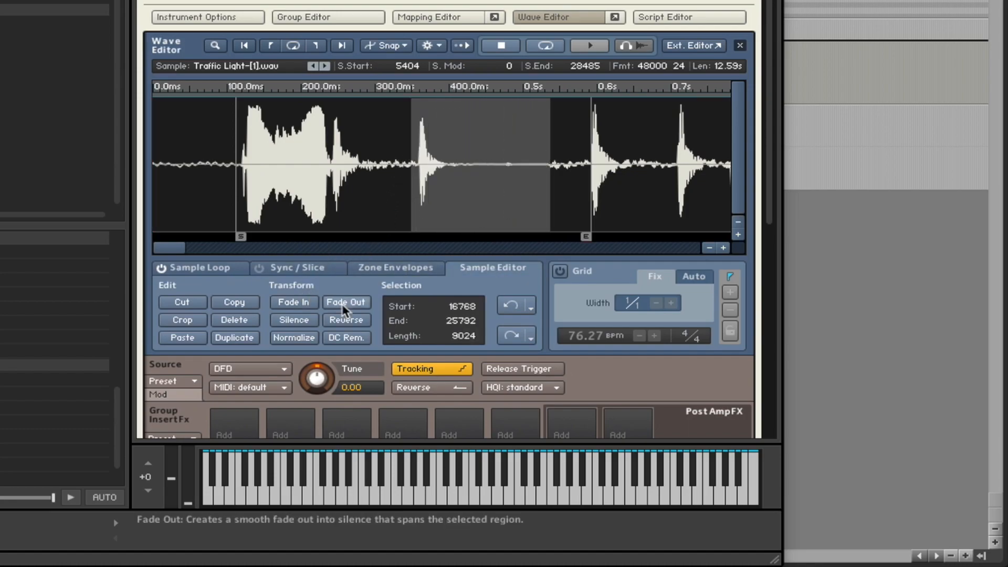
left_click(511, 307)
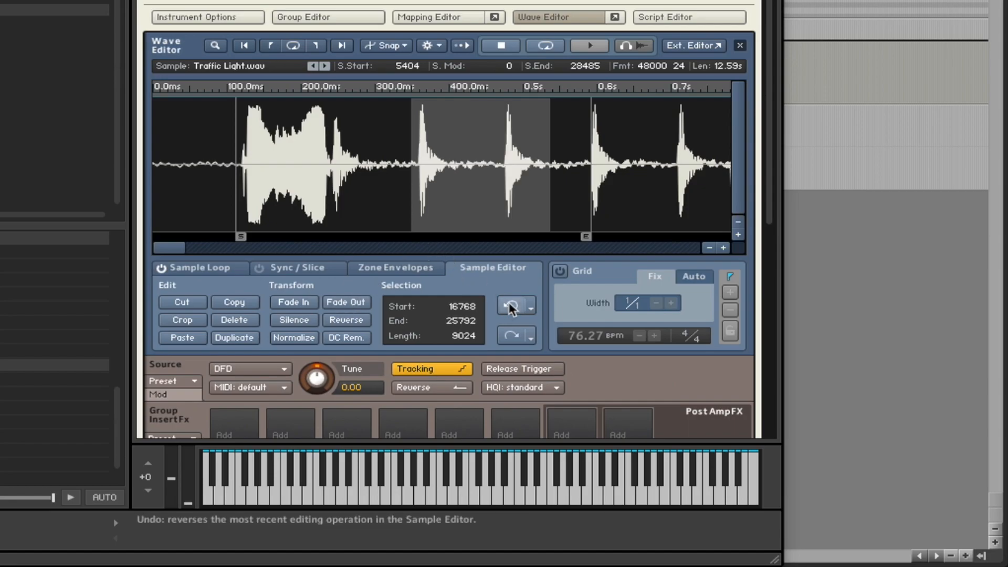
Try a fade-in and a reverse on the selected region, undoing each edit.
left_click(302, 305)
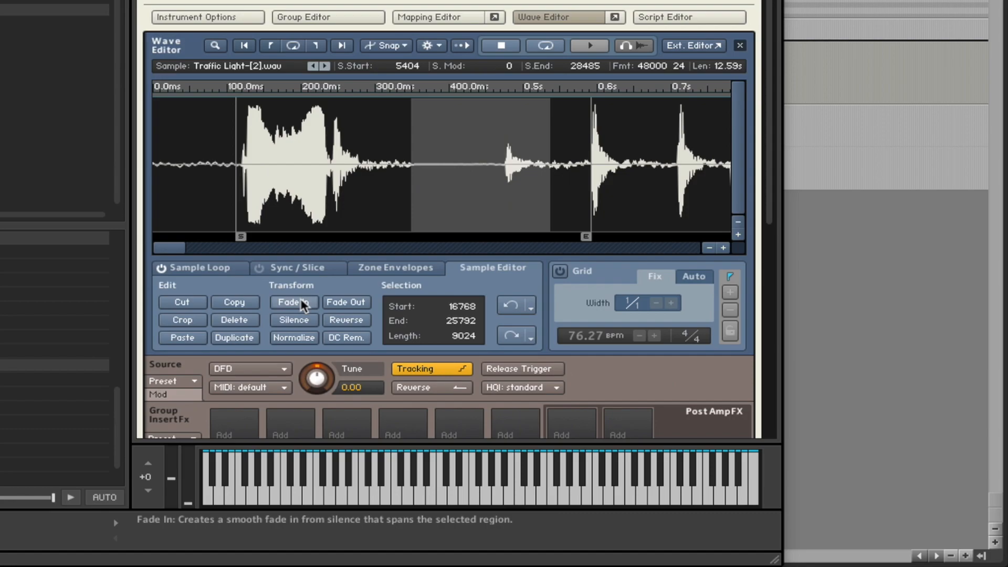
left_click(511, 309)
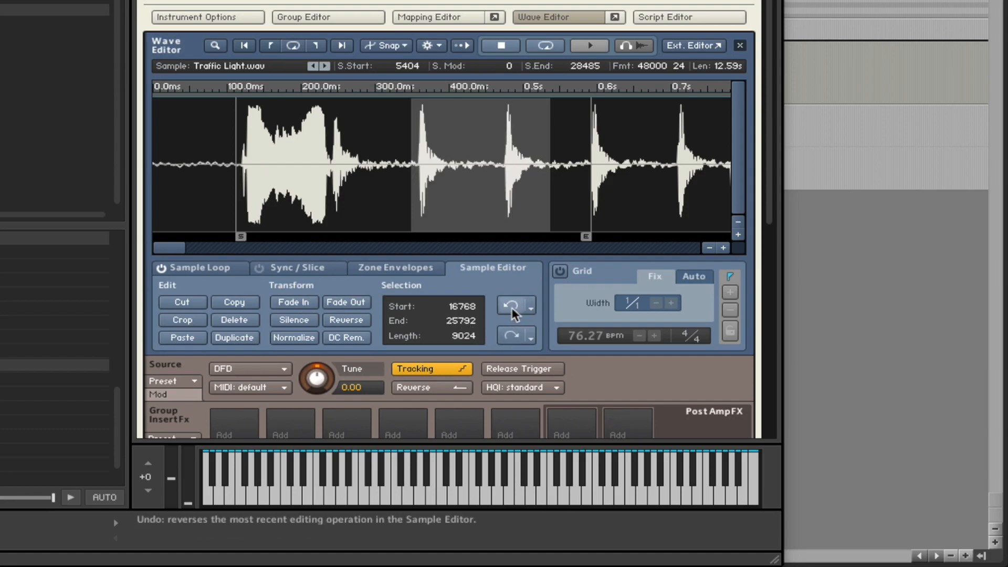
left_click(342, 321)
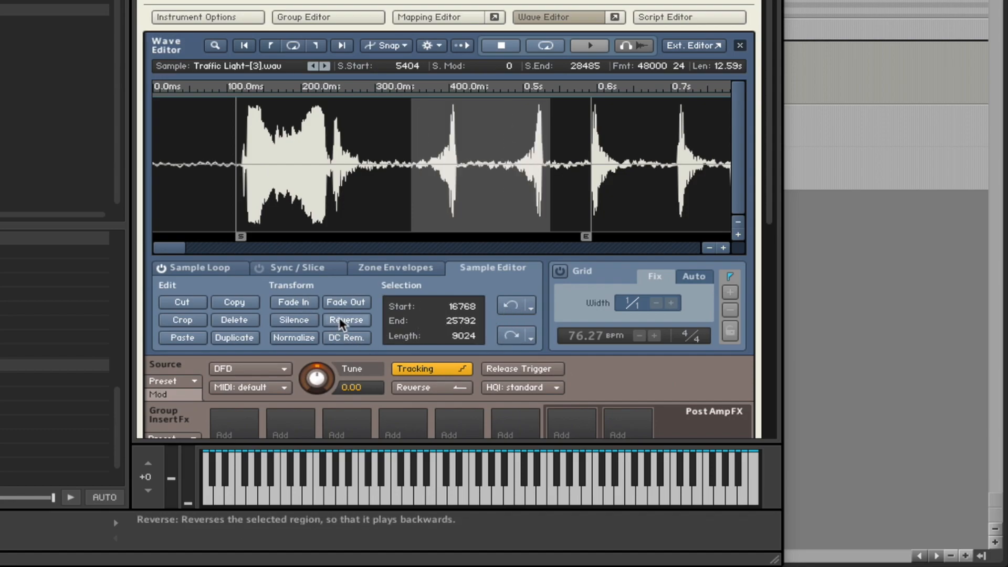
left_click(511, 307)
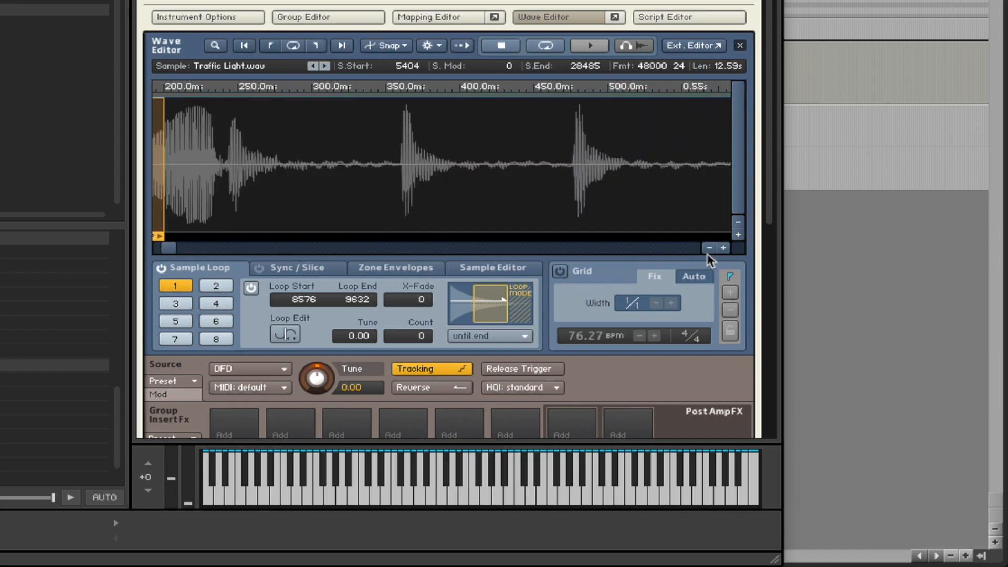
Switch the Source module's playback mode to sampler.
left_click(709, 247)
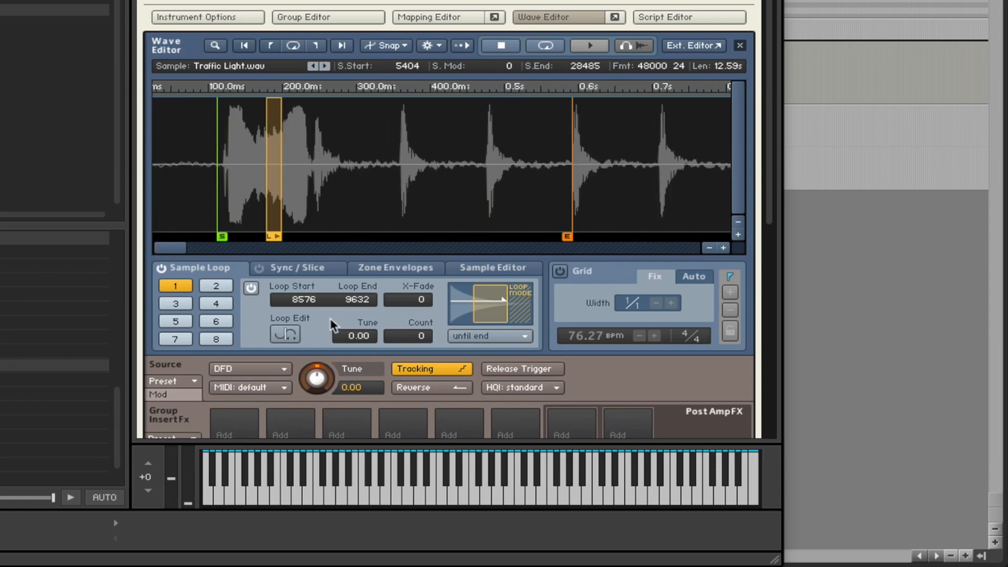
scroll(332, 323, "down", 3)
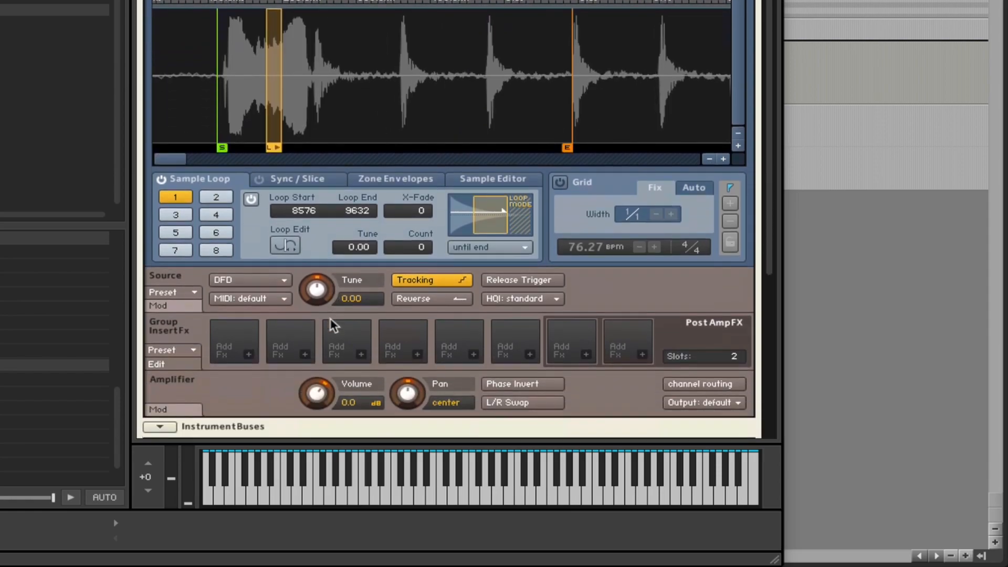
left_click(232, 283)
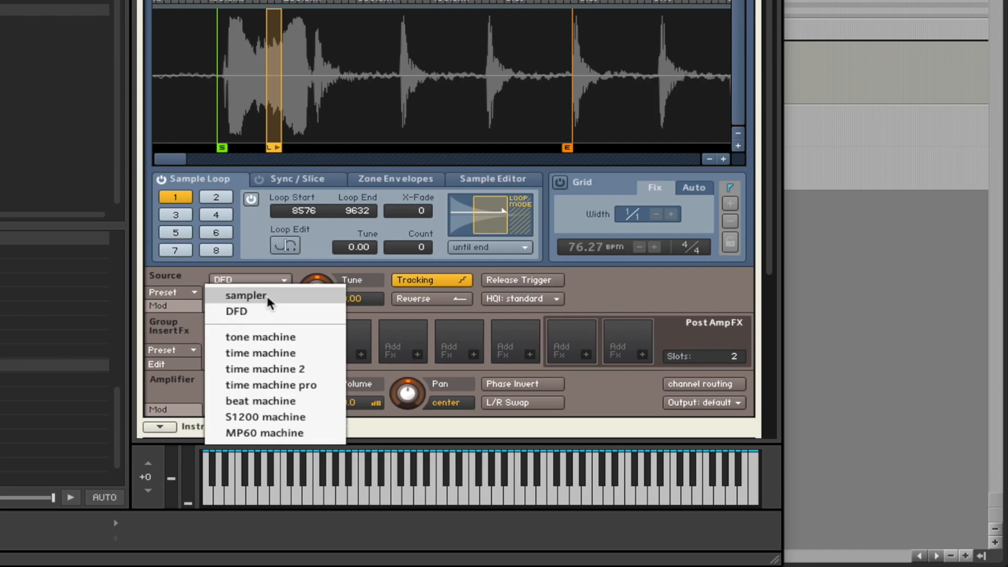
left_click(270, 302)
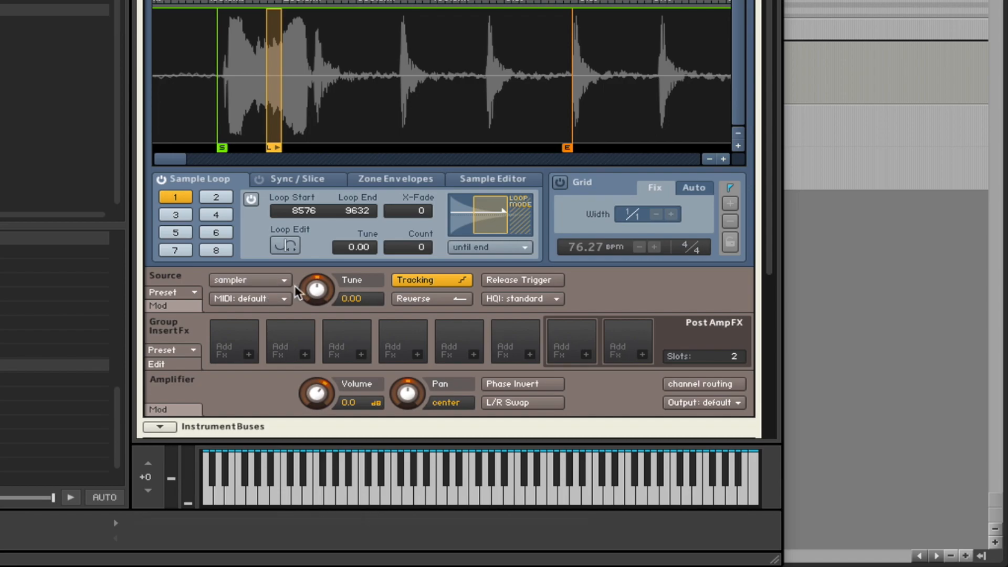
Change the Source playback mode to tone machine and raise its Tune to 23.00.
left_click(282, 281)
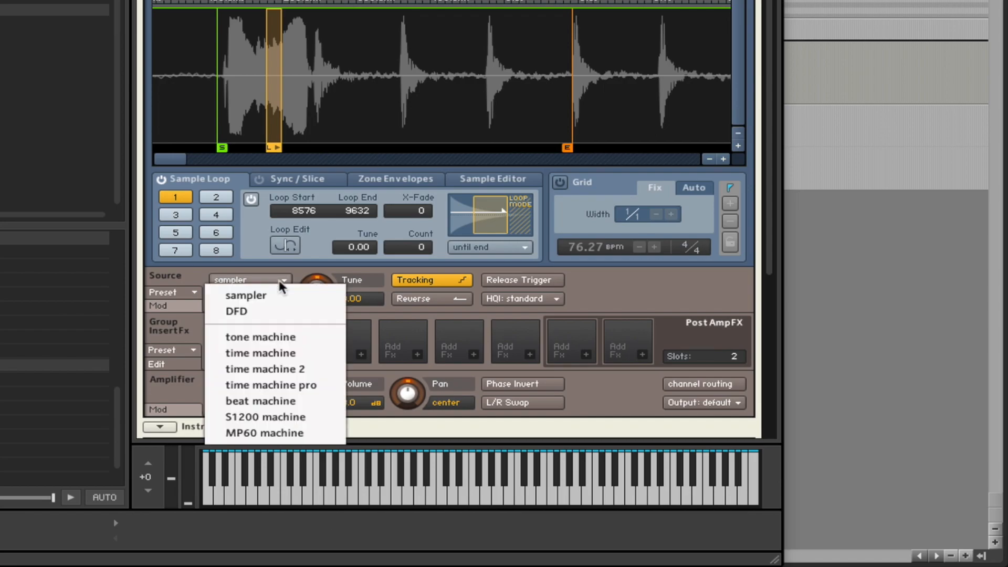
left_click(279, 341)
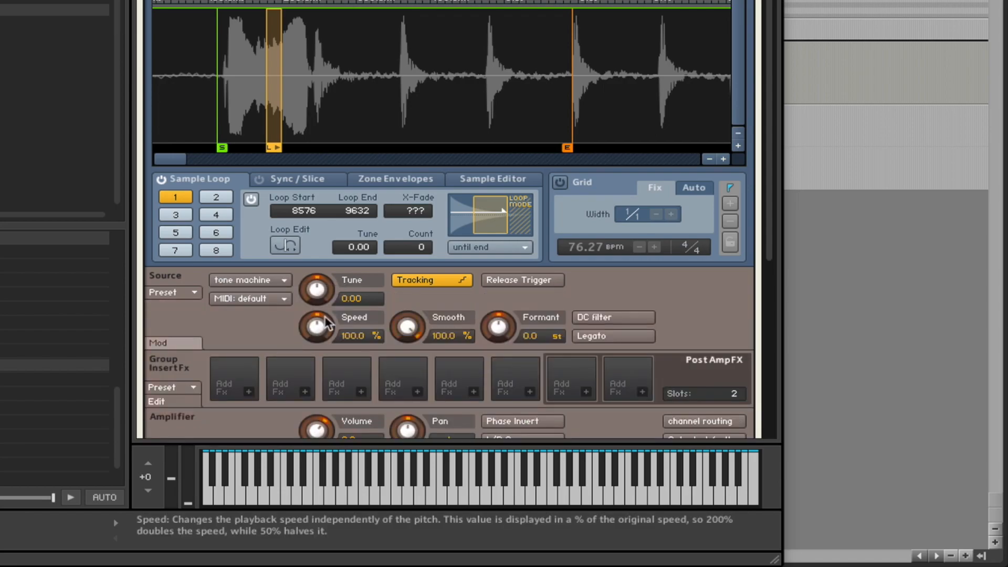
left_click_drag(315, 297, 287, 231)
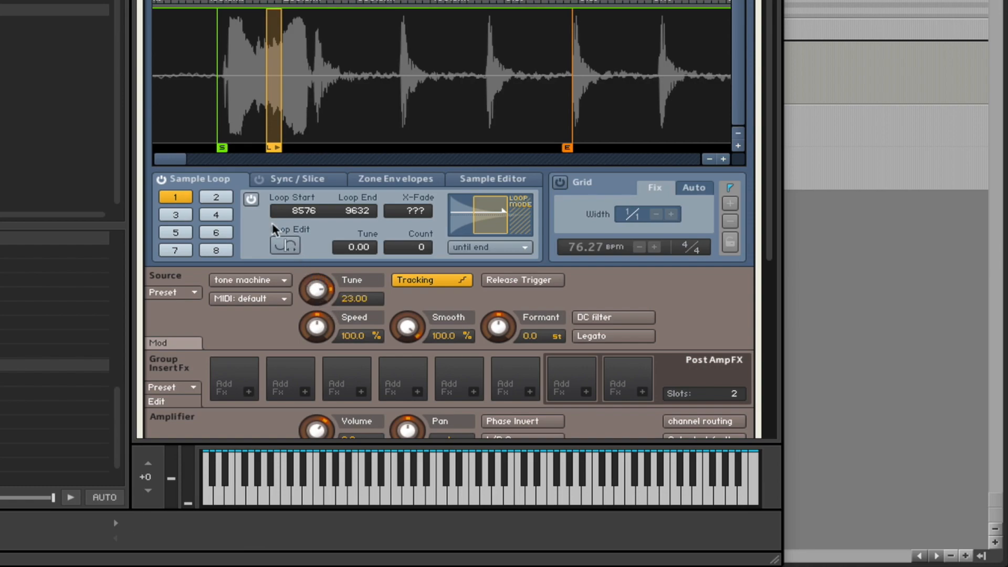
Switch off all sample loops and slow the tone machine's Speed to 16.4%.
left_click(161, 180)
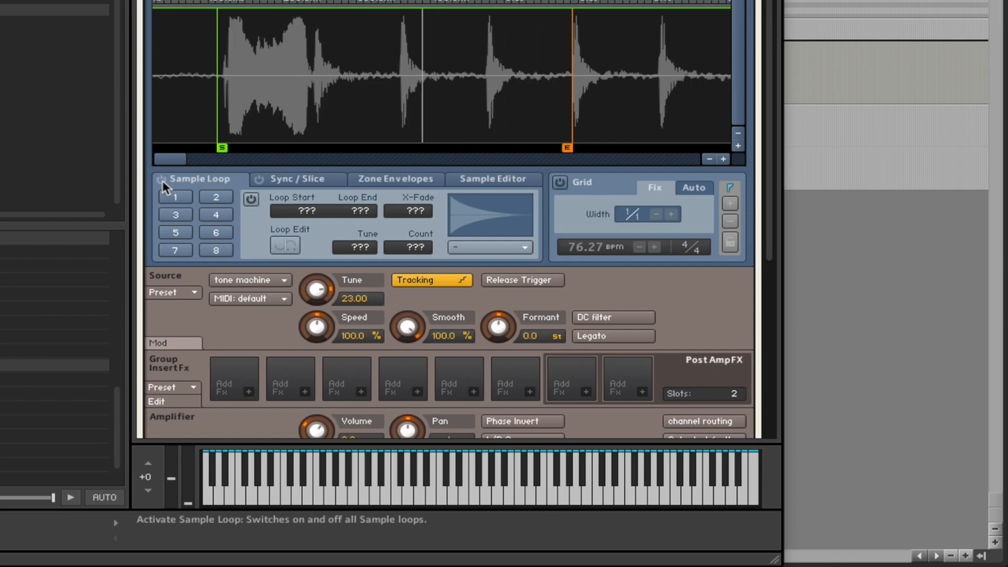
left_click_drag(316, 322, 319, 420)
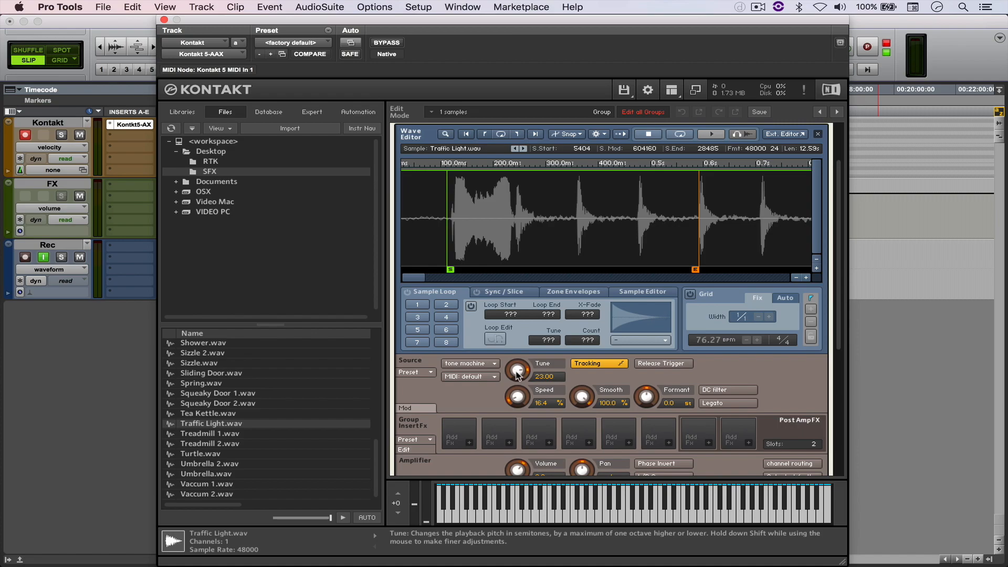
Assign the Source Tune and Speed knobs to MIDI controllers with MIDI CC learn, and reset them to 0.00 and 100%.
right_click(516, 372)
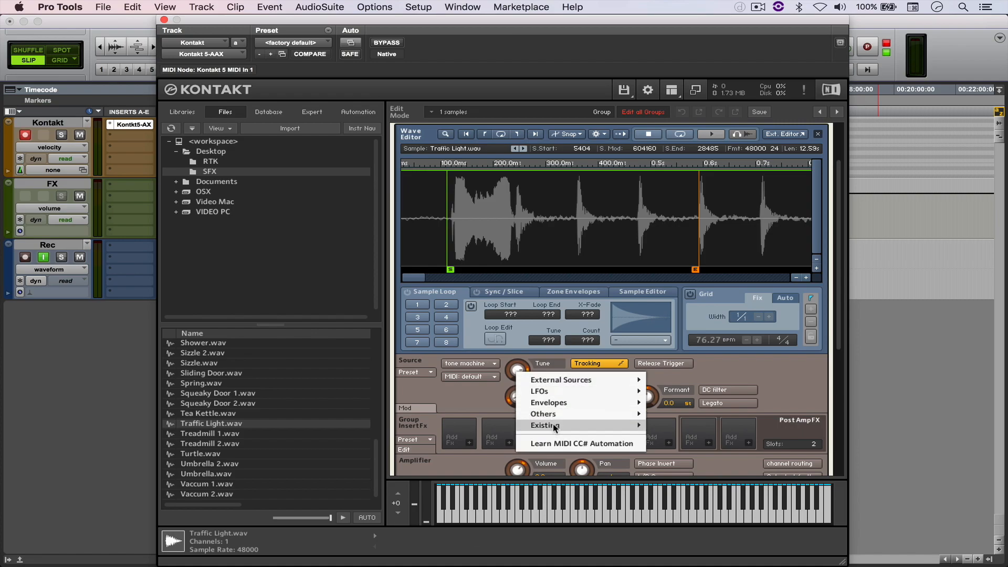
left_click(541, 444)
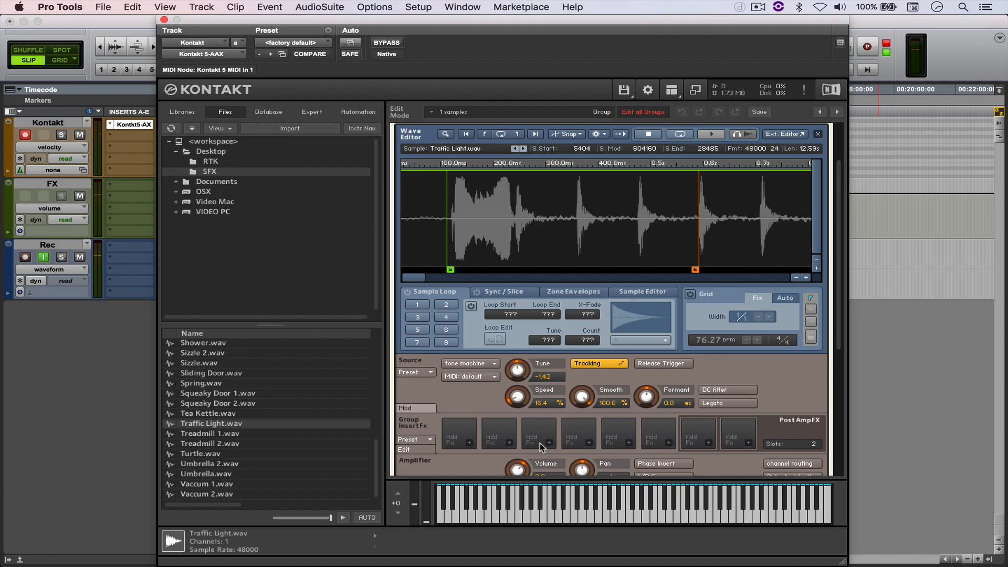
right_click(518, 406)
left_click(571, 476)
left_click(516, 376, "super")
left_click(517, 397, "super")
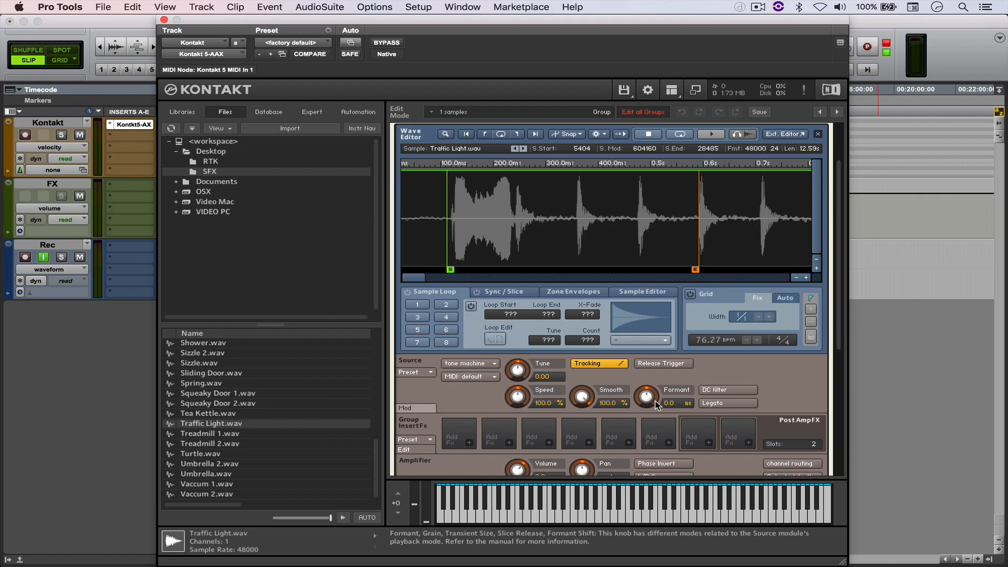
Change the Source playback mode to time machine and raise its Tune to 30.33.
left_click(475, 364)
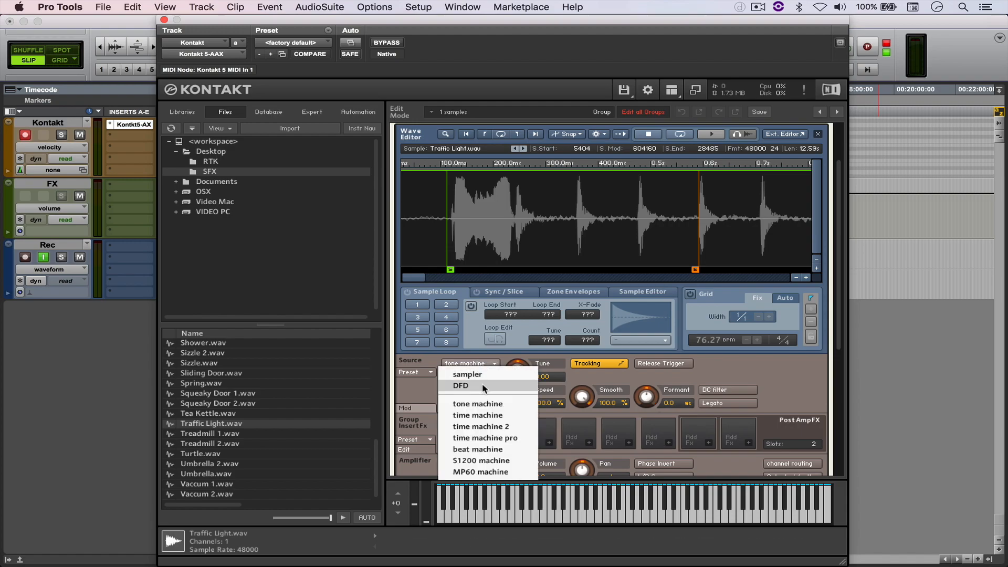
left_click(487, 414)
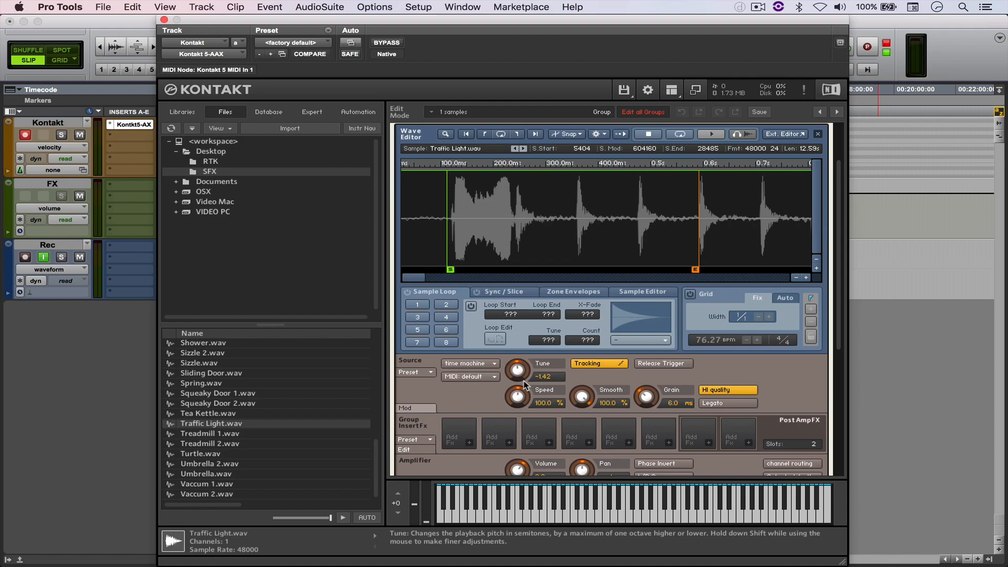
left_click_drag(524, 380, 523, 339)
scroll(523, 380, "down", 5)
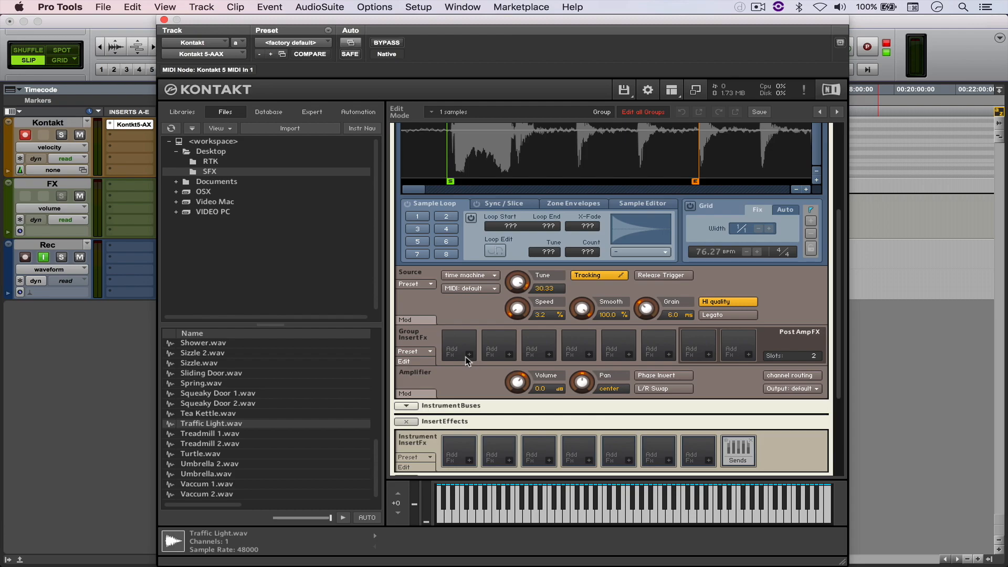
scroll(467, 360, "up", 8)
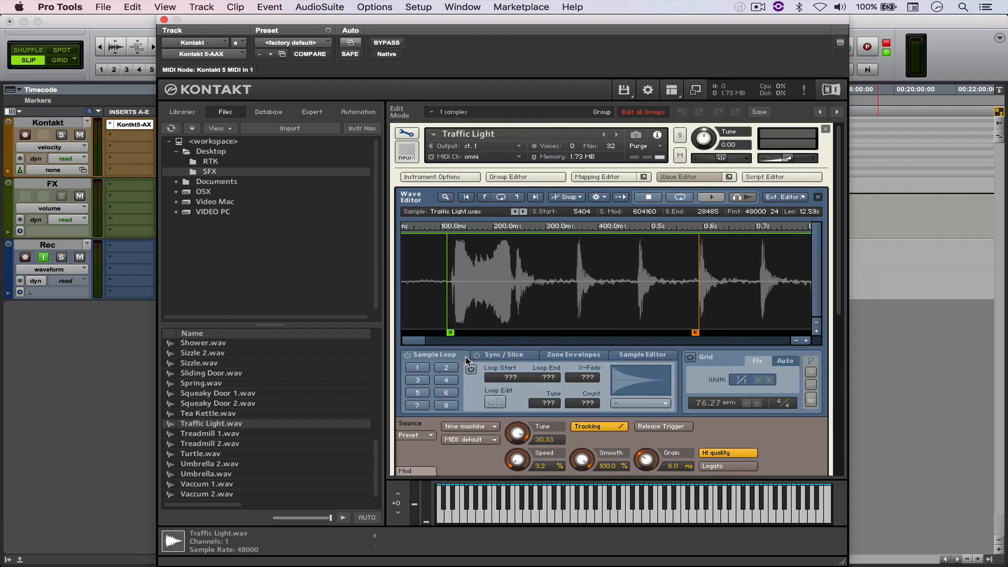
Open the Group Editor and look through the effects available for the first Group InsertFx slot.
left_click(499, 178)
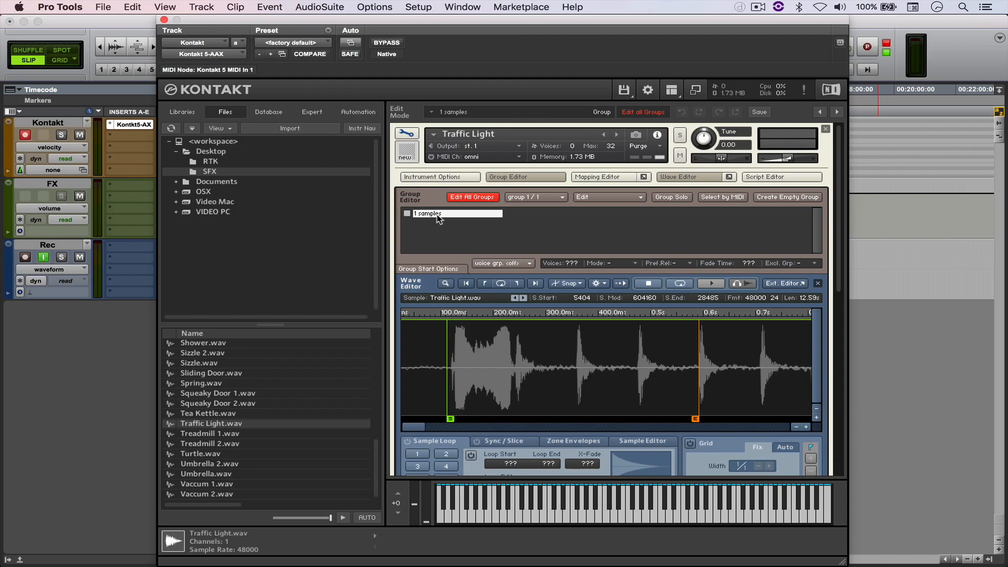
scroll(449, 377, "down", 6)
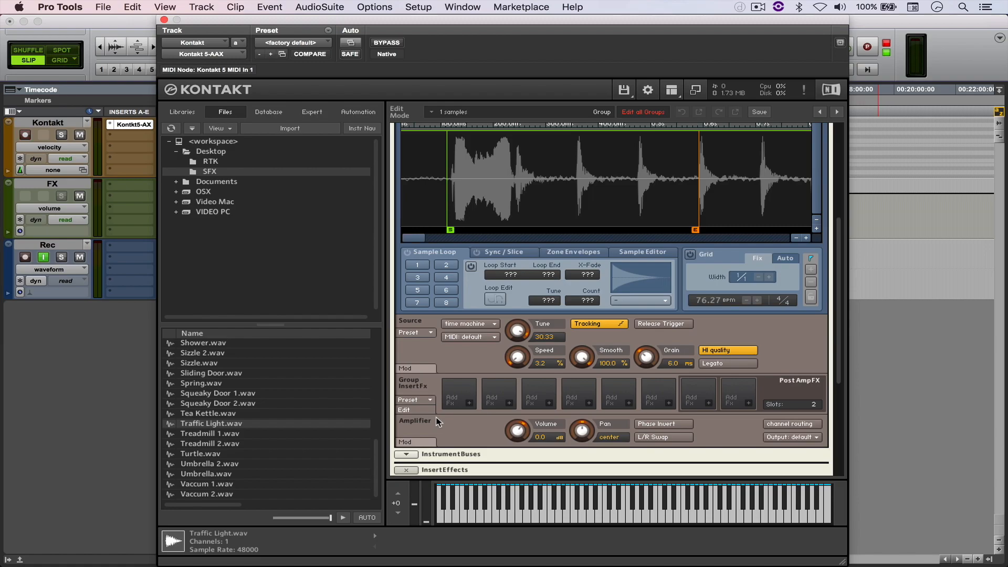
left_click(468, 403)
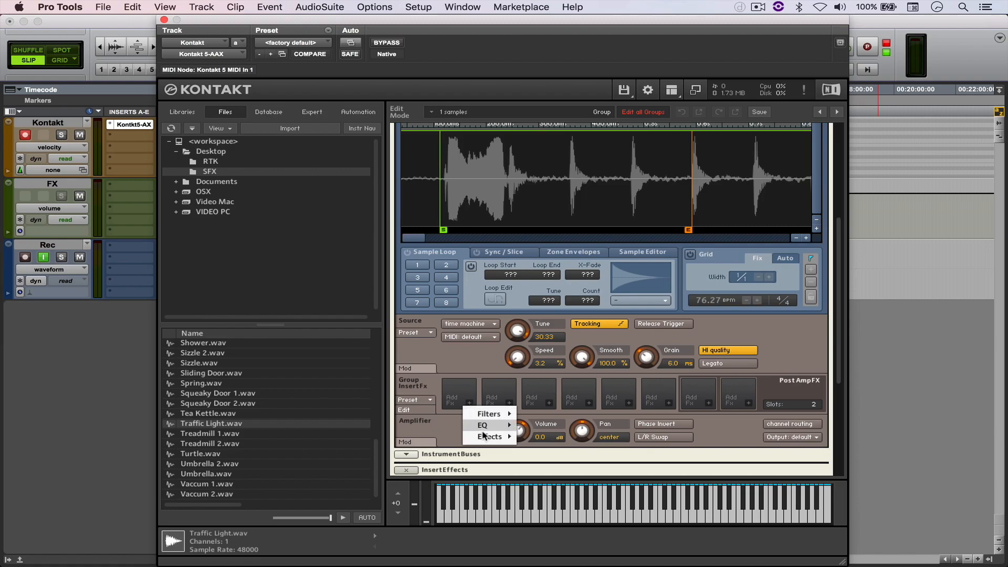
mouse_move(486, 439)
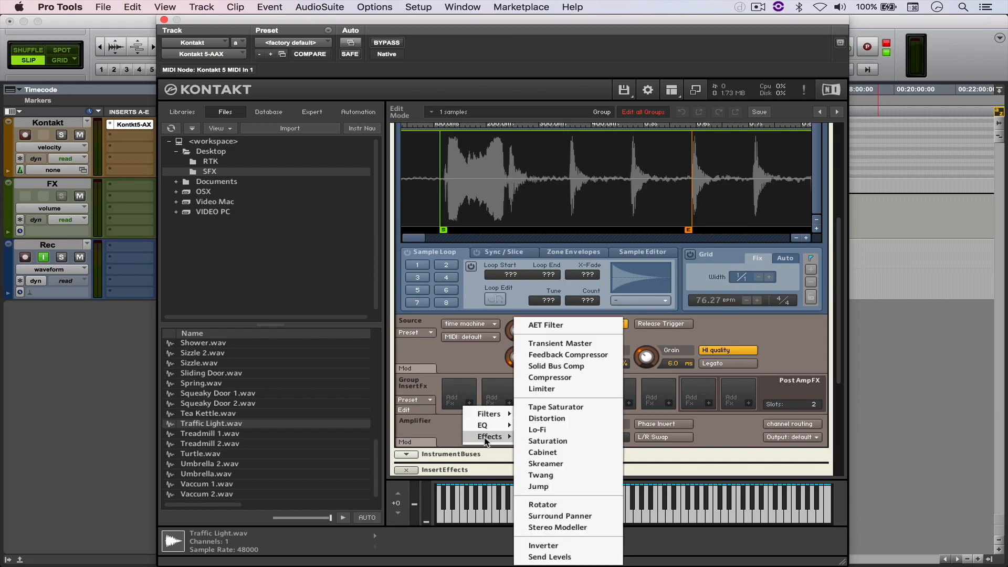
left_click(529, 486)
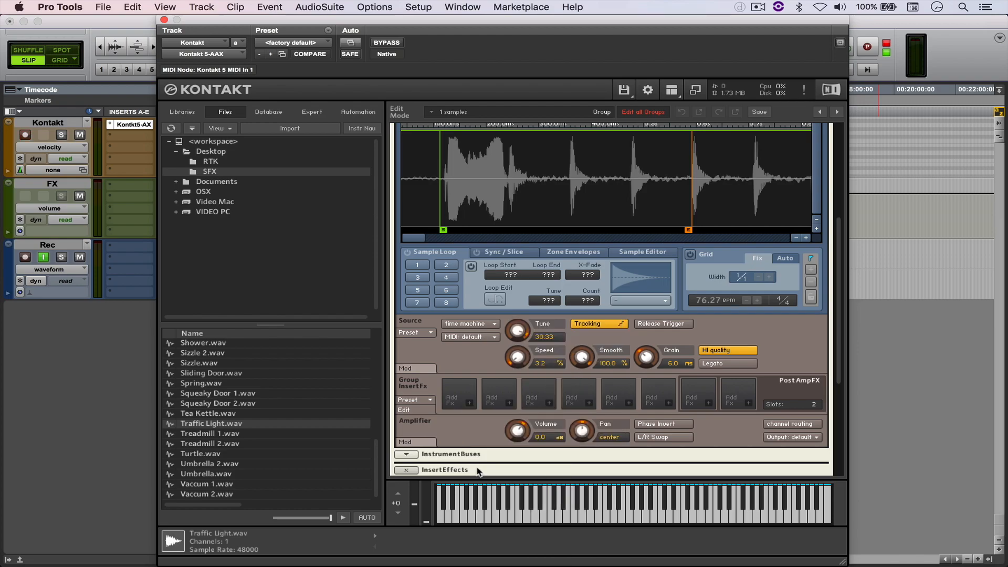
Add a Reverb effect in the first Instrument InsertFx slot.
scroll(478, 470, "down", 3)
scroll(478, 470, "down", 3)
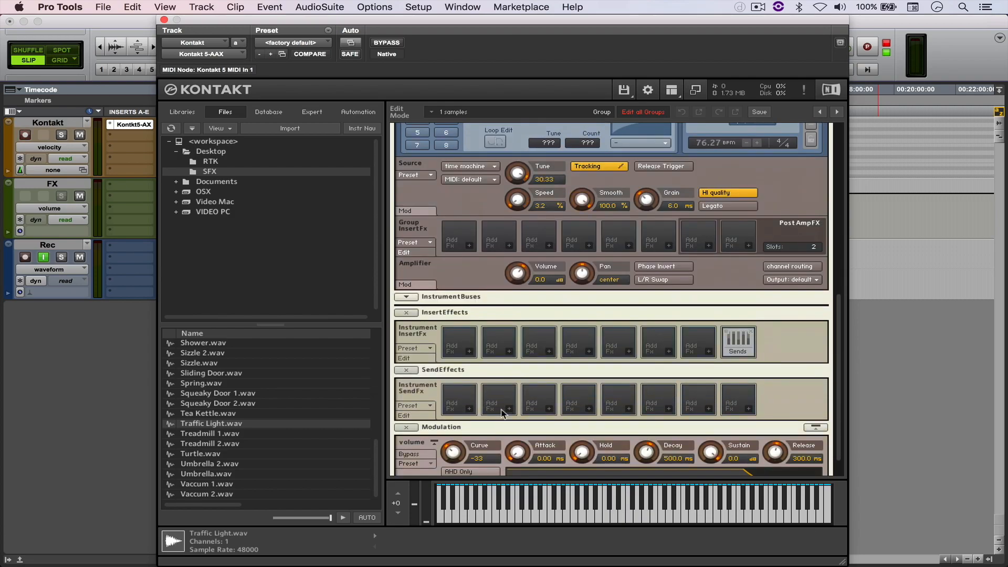
left_click(466, 353)
mouse_move(475, 363)
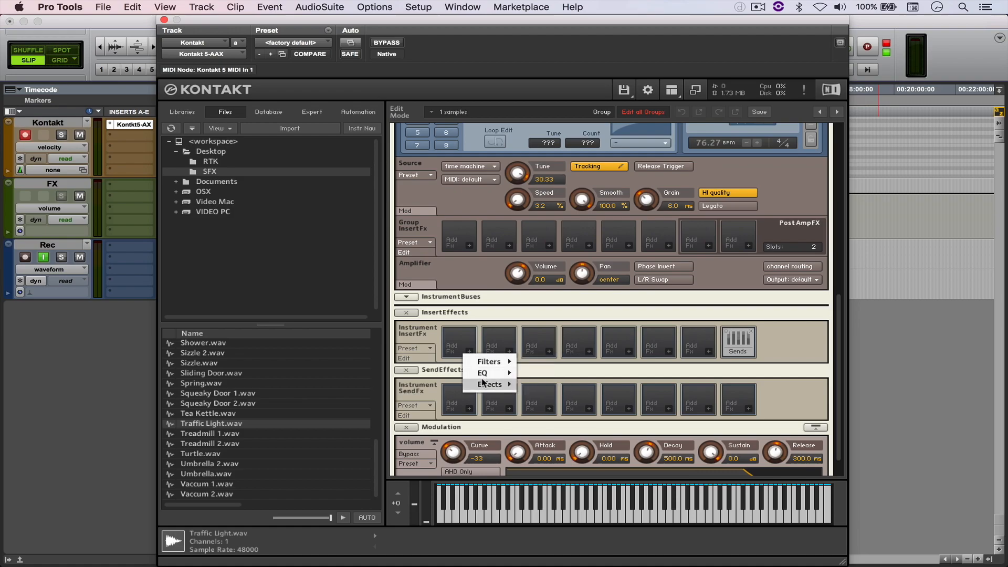
mouse_move(505, 388)
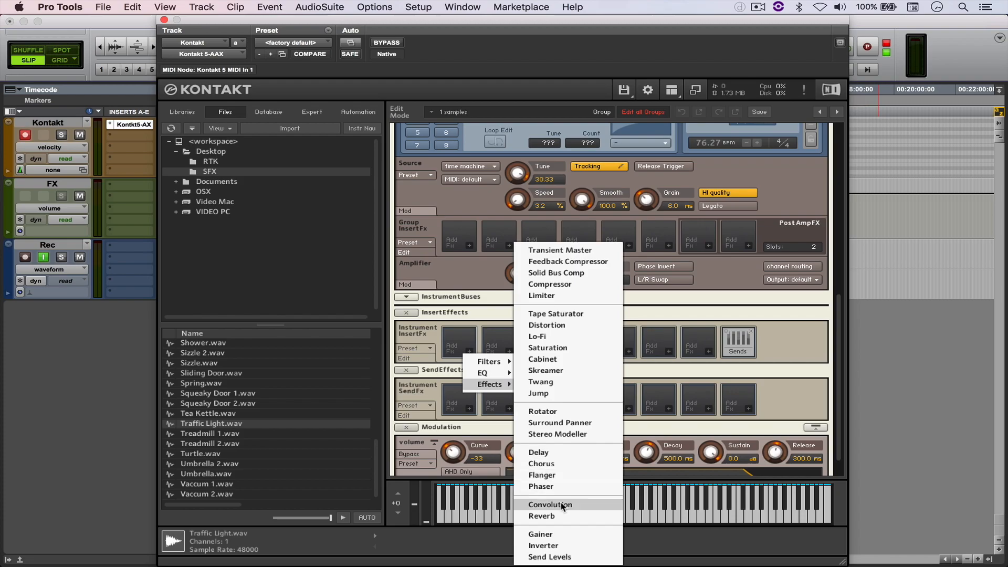
left_click(560, 516)
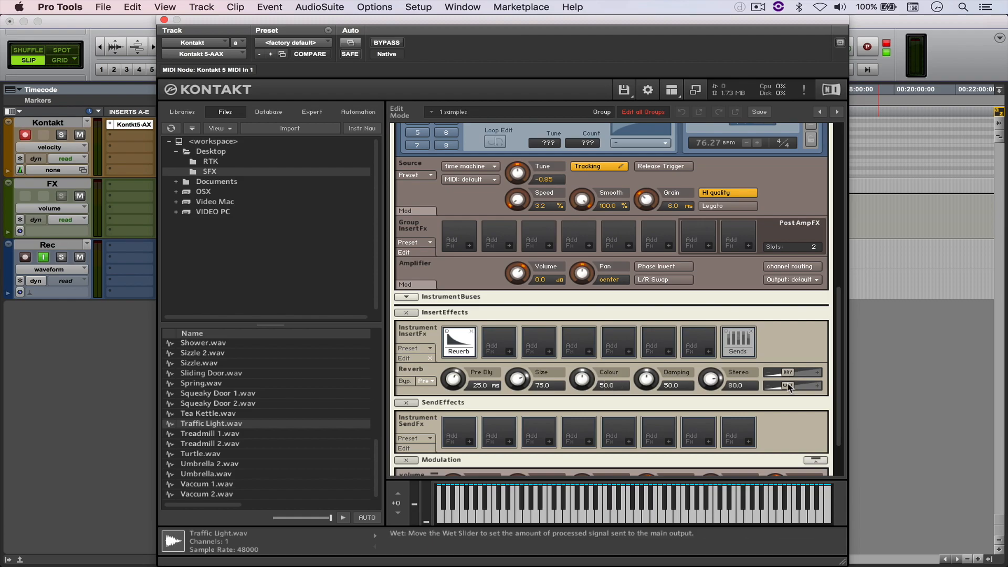
Try a higher Wet level, Size 94.7 and Pre Delay 9.3 ms on the insert reverb, and restore the default settings.
left_click_drag(787, 385, 808, 390)
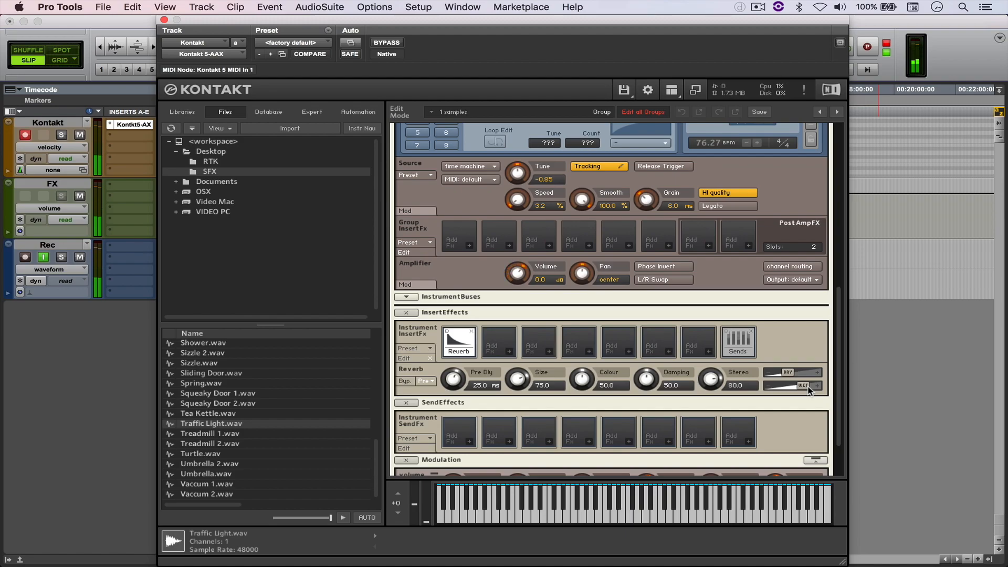
left_click_drag(808, 390, 807, 392)
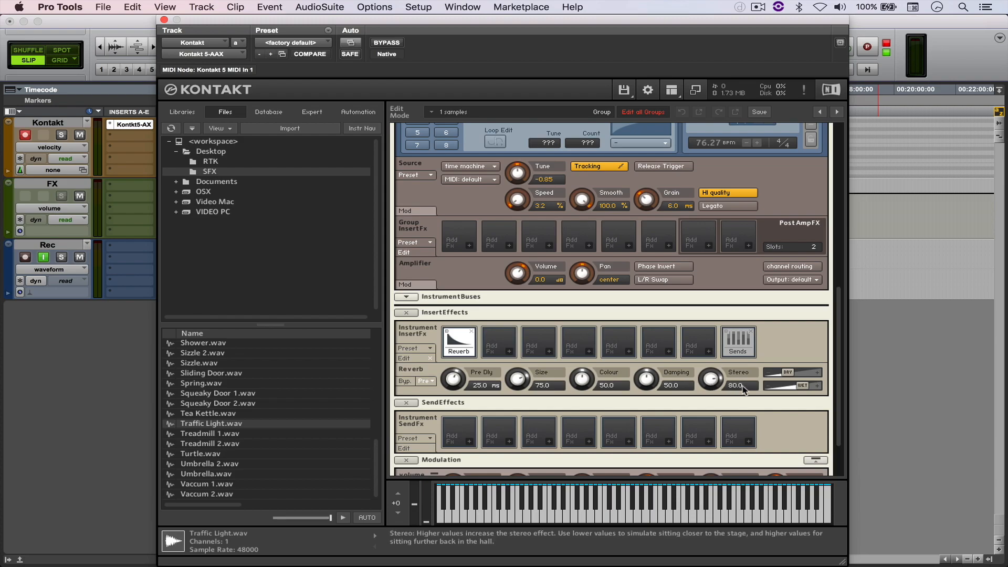
left_click_drag(522, 379, 523, 367)
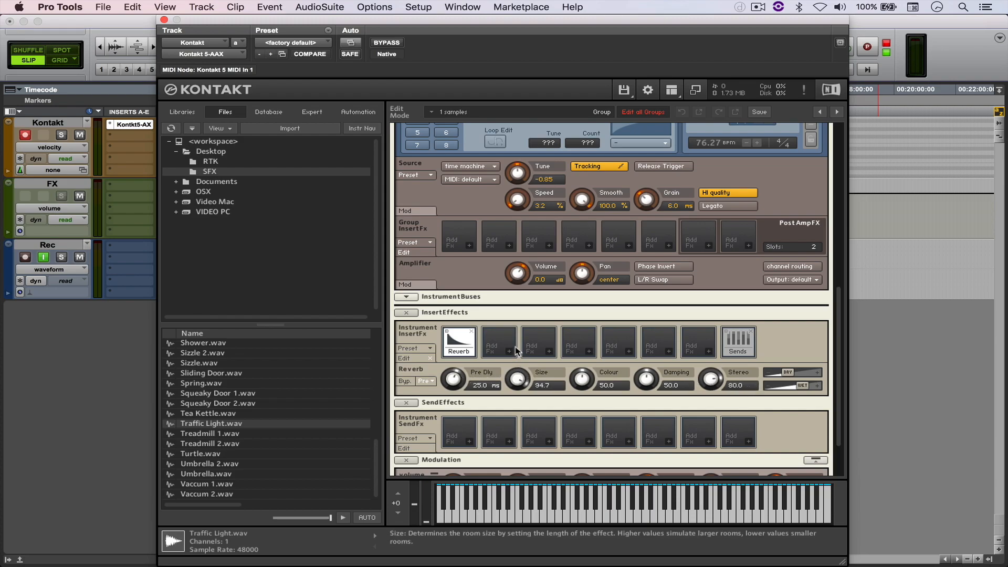
left_click_drag(454, 376, 459, 407)
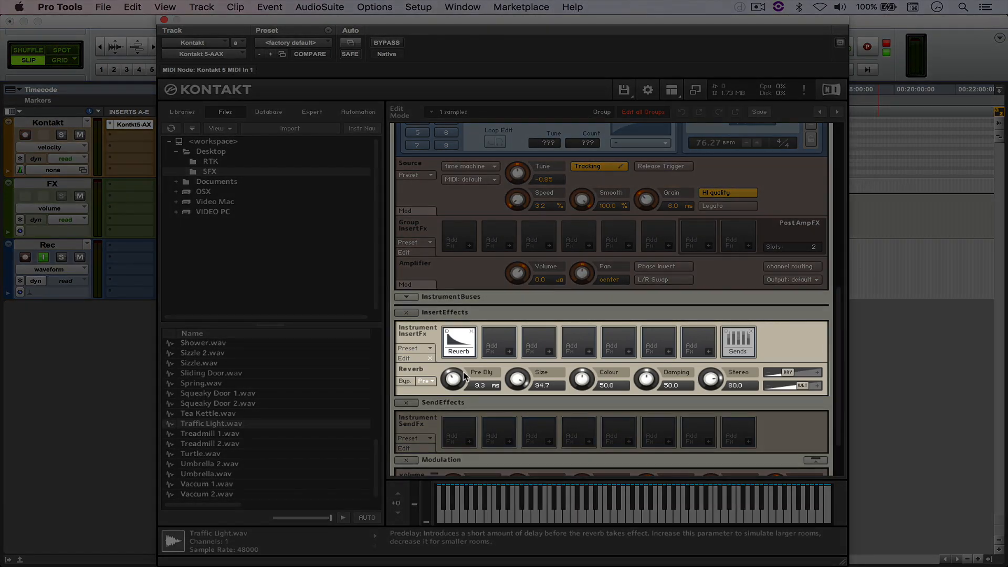
left_click(454, 379, "super")
left_click(519, 380, "super")
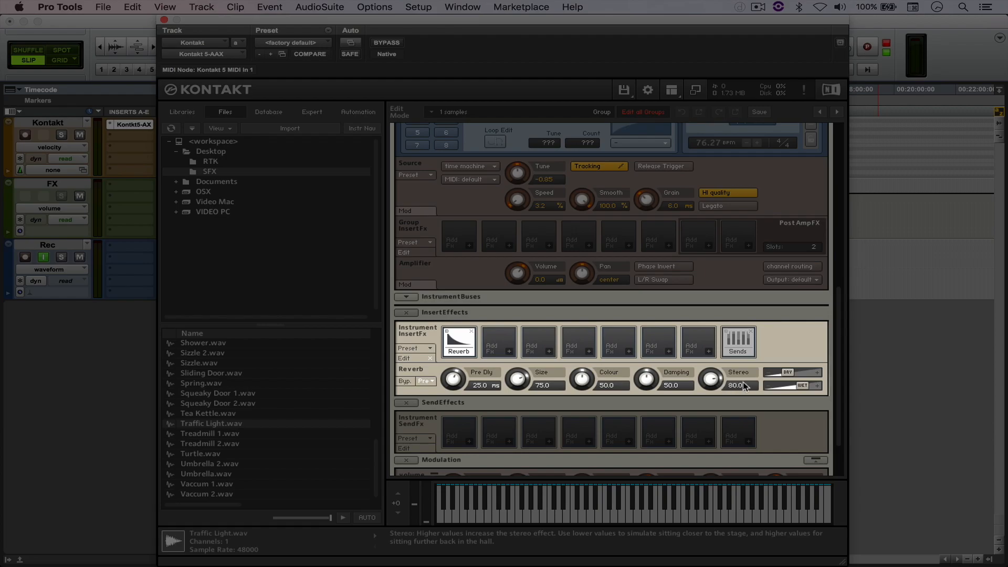
Add a Reverb in the first Instrument SendFx slot and bypass the insert reverb.
scroll(841, 374, "down", 2)
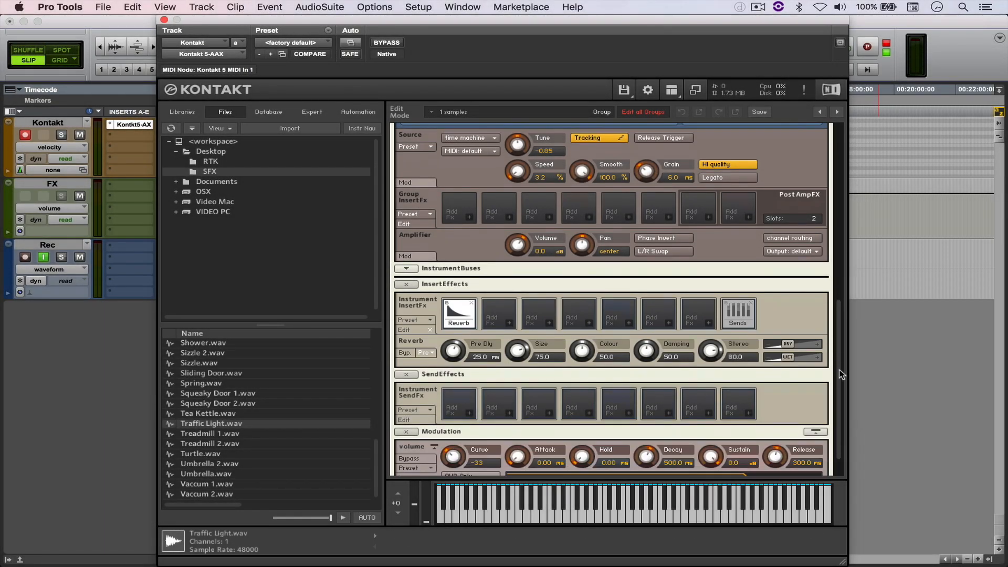
scroll(841, 374, "down", 2)
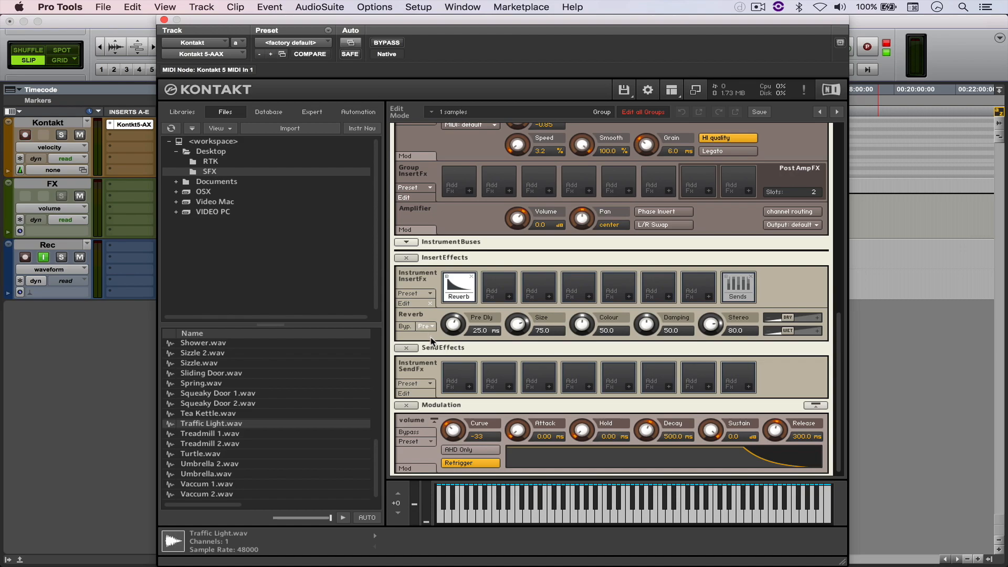
left_click(469, 386)
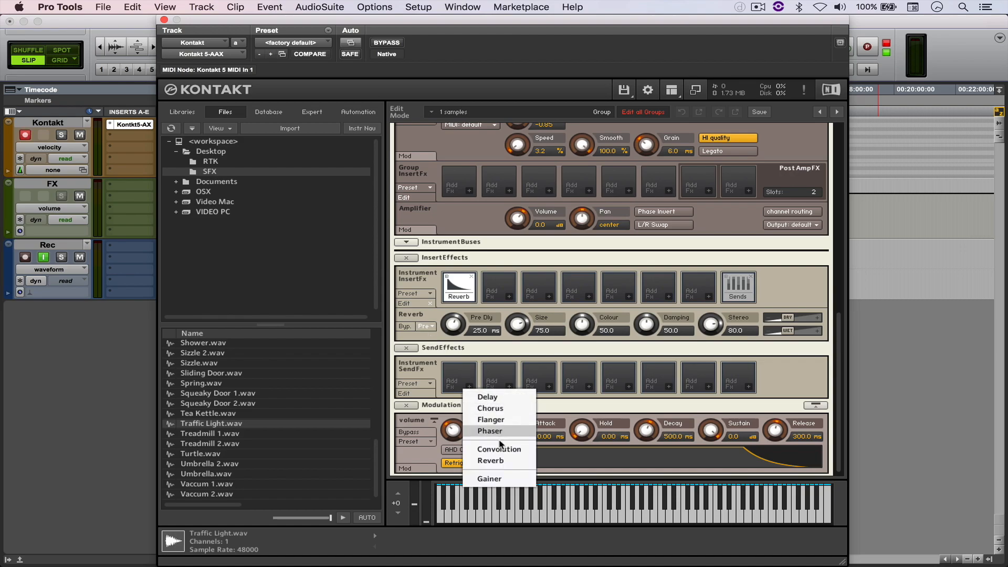
left_click(499, 460)
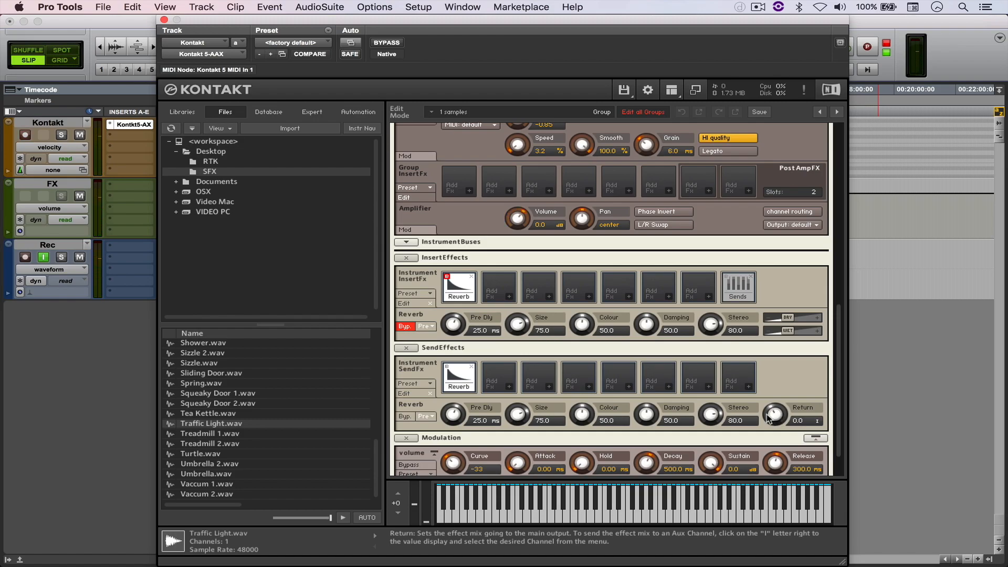
Set the send reverb's Return level to 14.9 and bypass the send reverb.
left_click_drag(775, 417, 770, 394)
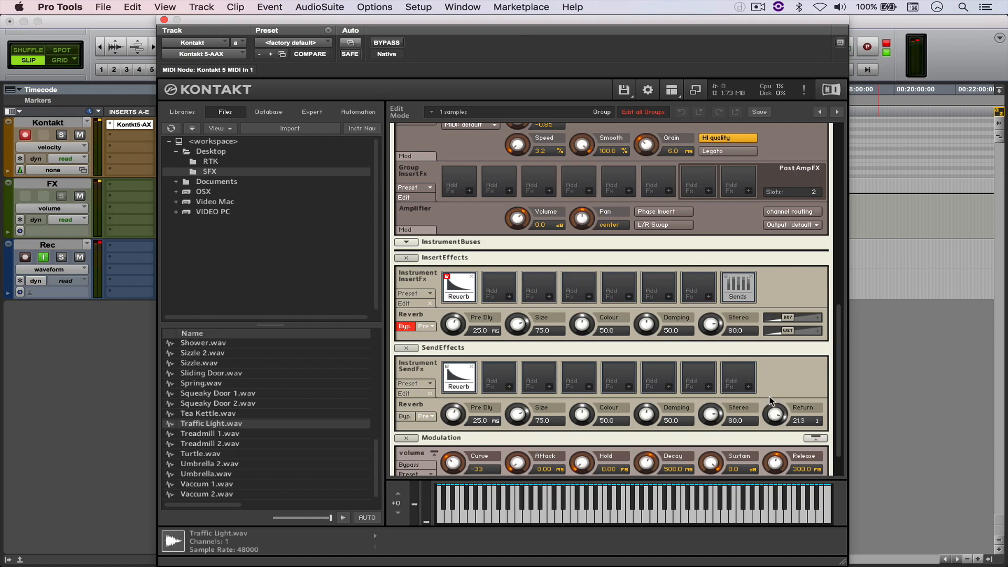
left_click_drag(775, 415, 761, 443)
right_click(787, 334)
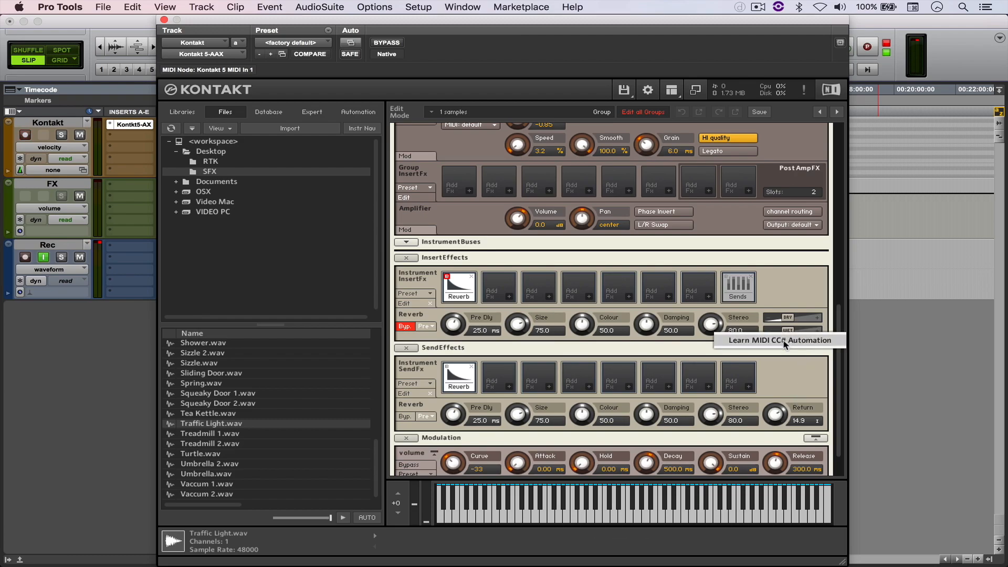
left_click(783, 371)
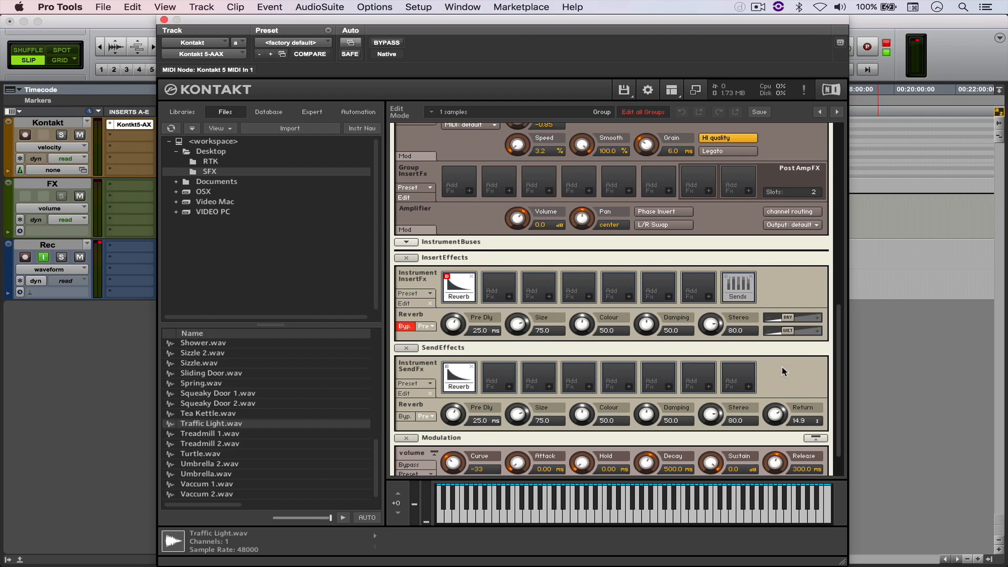
left_click(446, 366)
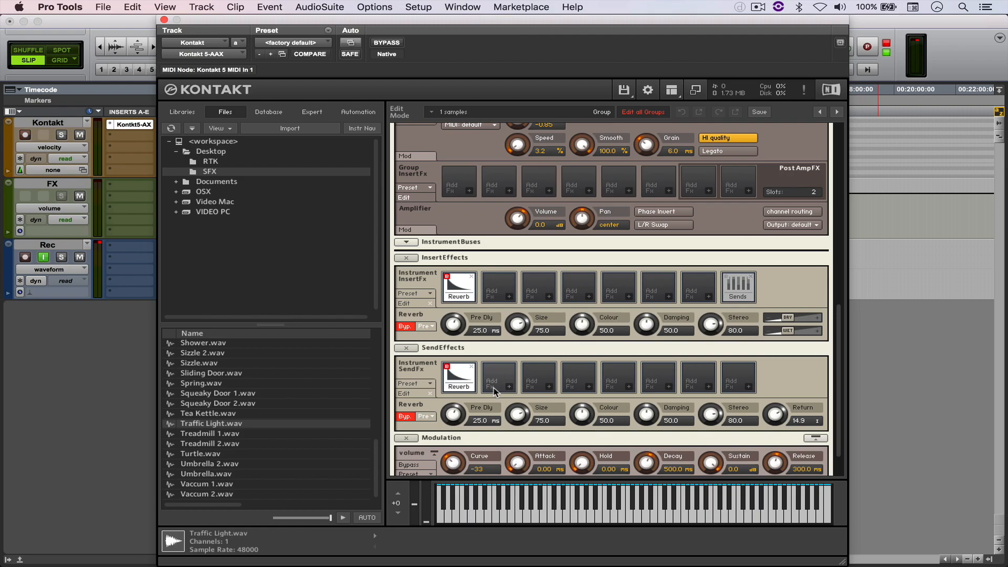
Extend the sample end marker in the Wave Editor to 585225, near the end of the recording.
scroll(840, 373, "down", 3)
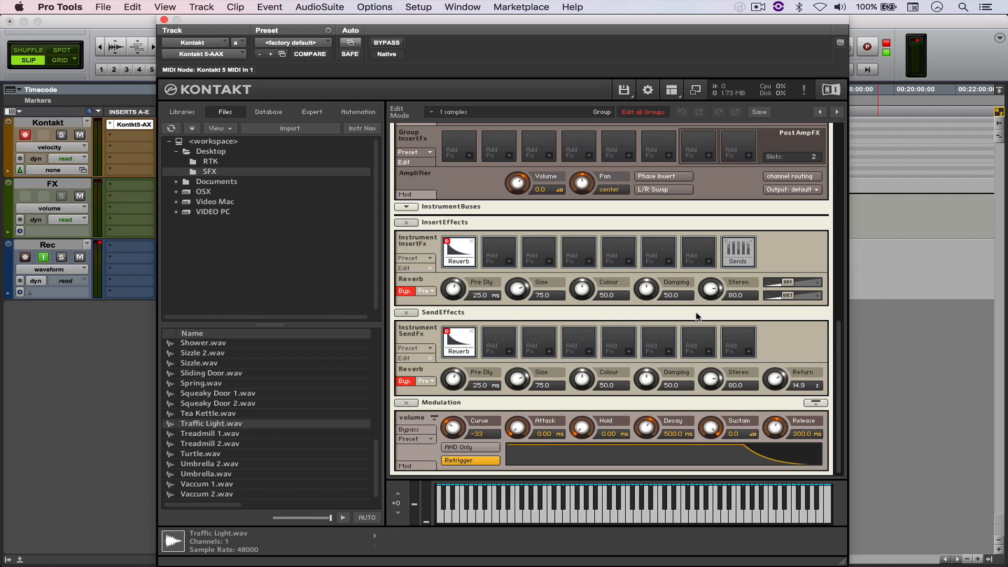
scroll(761, 294, "up", 10)
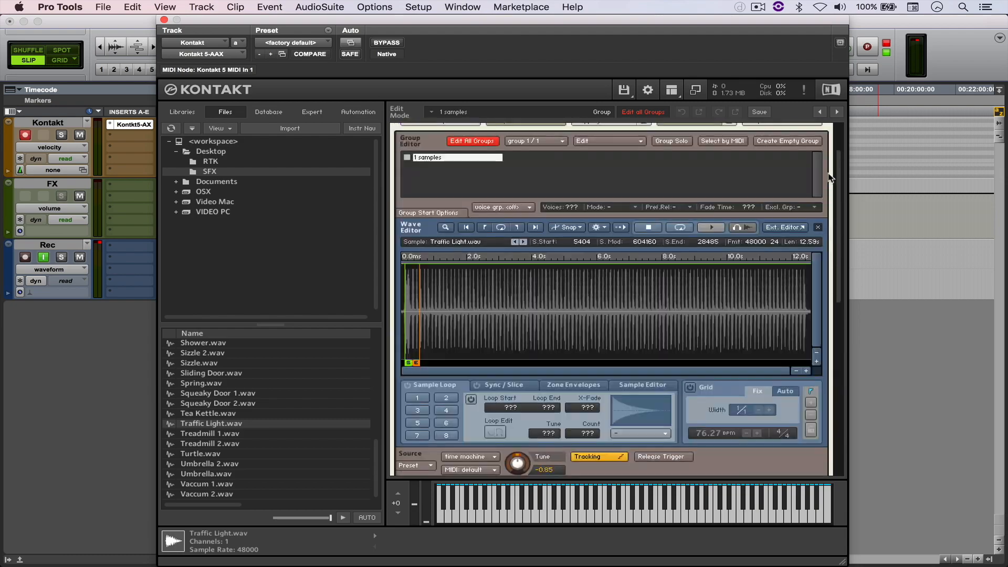
left_click_drag(417, 418, 795, 420)
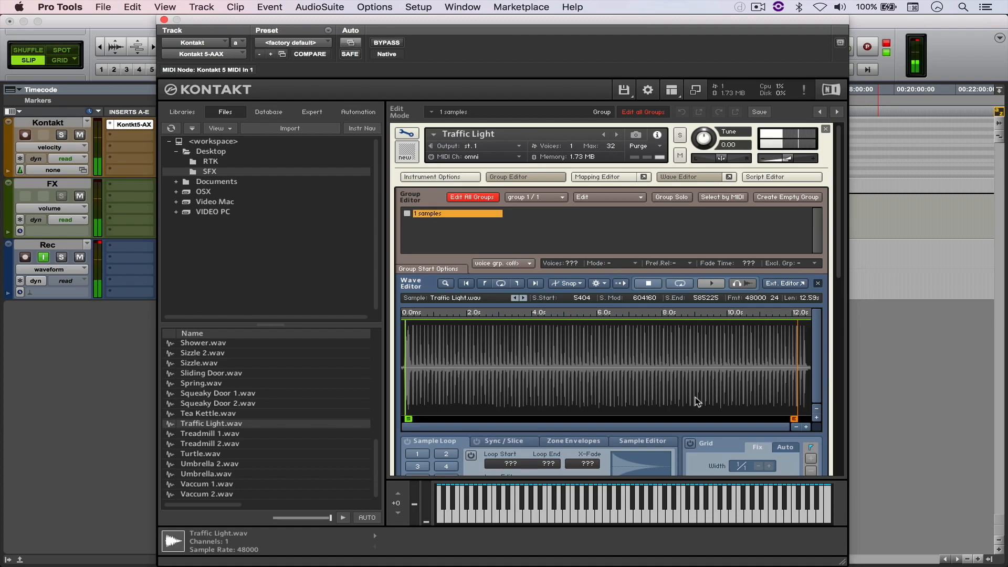
Raise the Release of the volume envelope in the Modulation section to 2.0k ms.
scroll(747, 377, "up", 4)
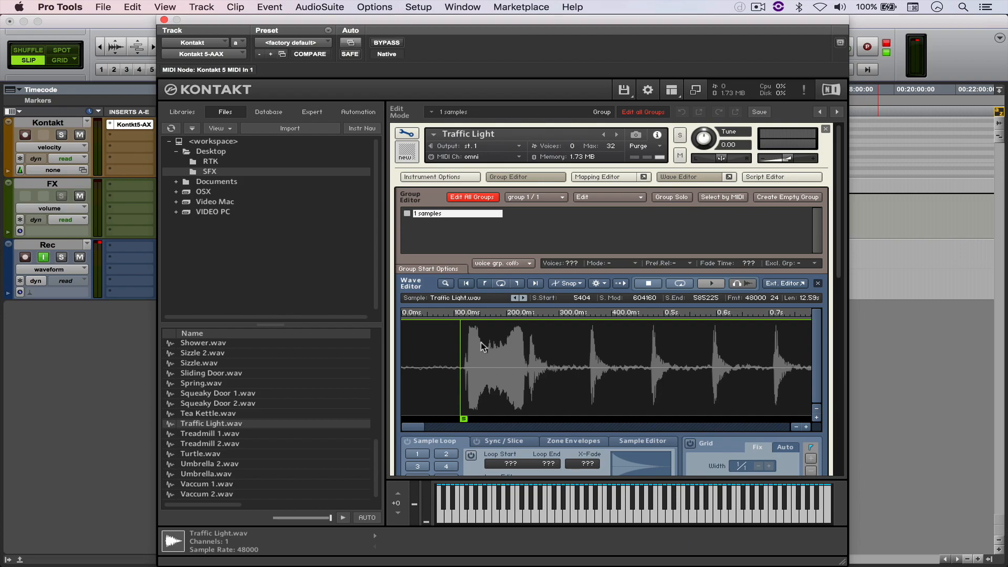
scroll(483, 347, "right", 1)
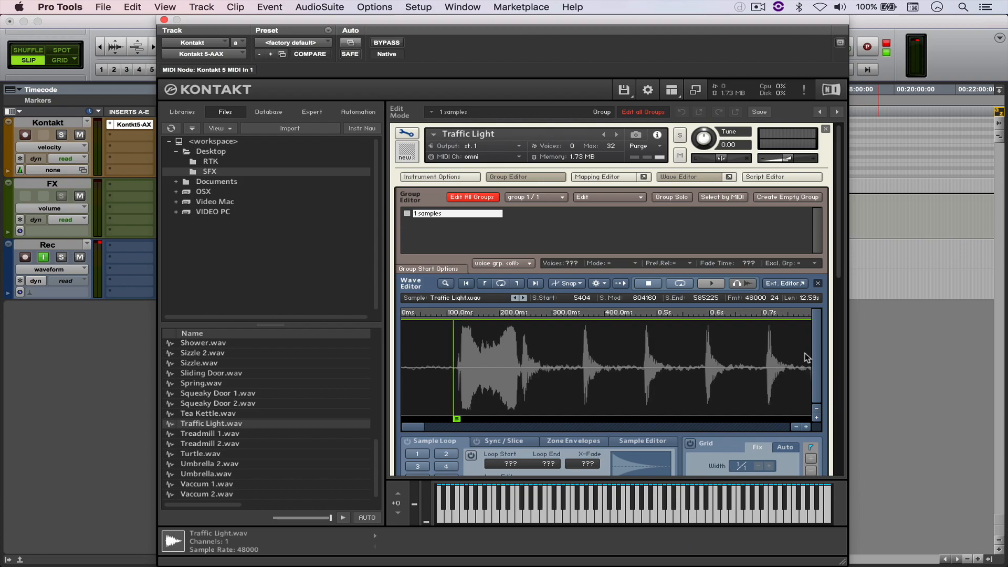
left_click_drag(841, 270, 825, 468)
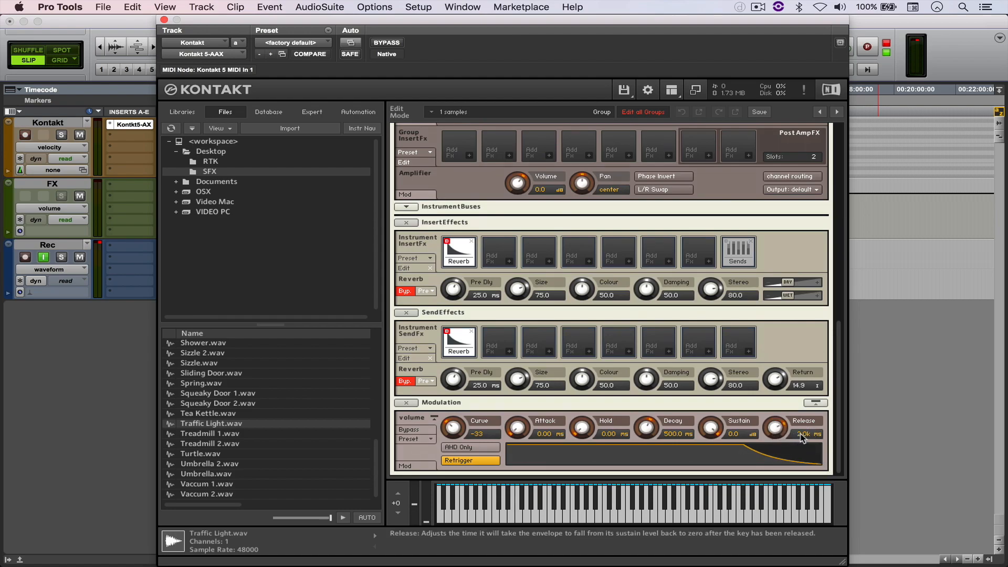
Switch on sample loop 1 and shorten the sample end to 122377 in the Wave Editor.
left_click_drag(839, 446, 842, 283)
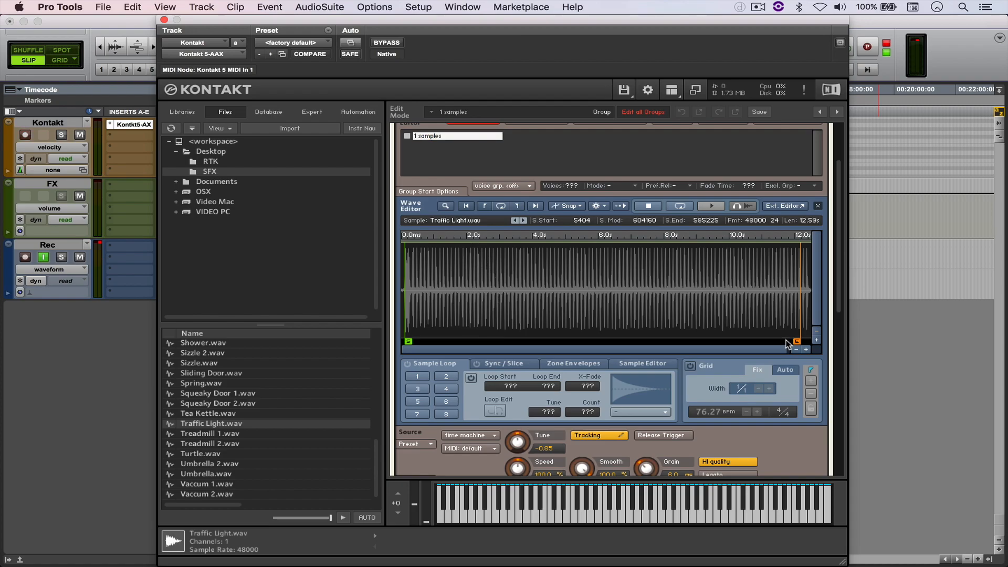
left_click(408, 364)
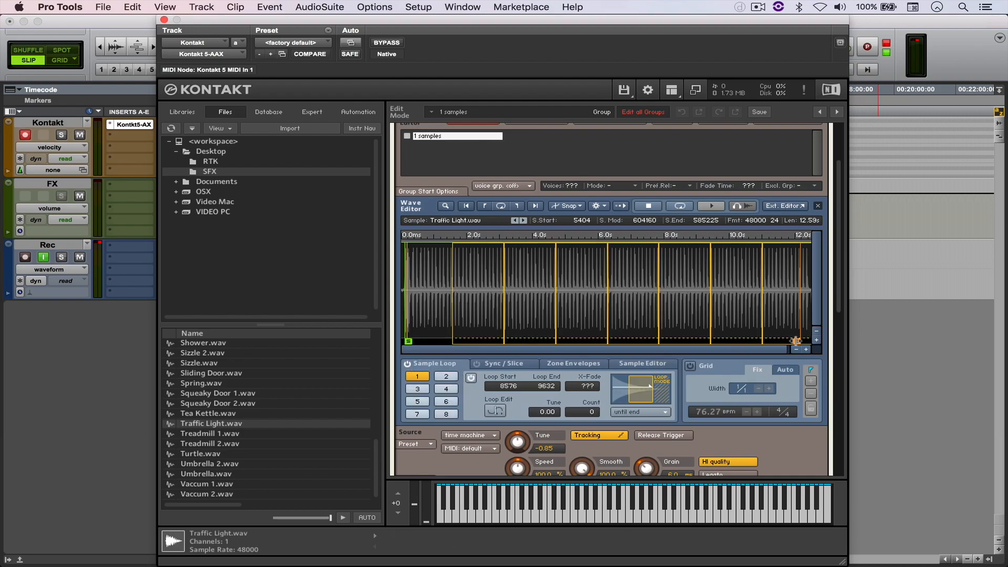
left_click_drag(795, 341, 480, 341)
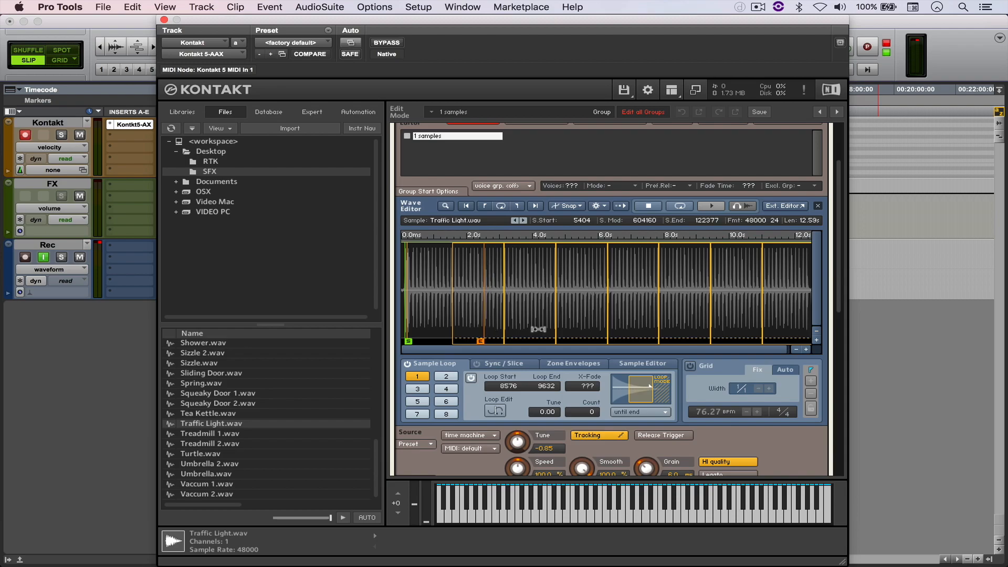
Change the loop mode of sample loop 1 to until release.
left_click(805, 349)
left_click(806, 349)
left_click(805, 349)
left_click(796, 349)
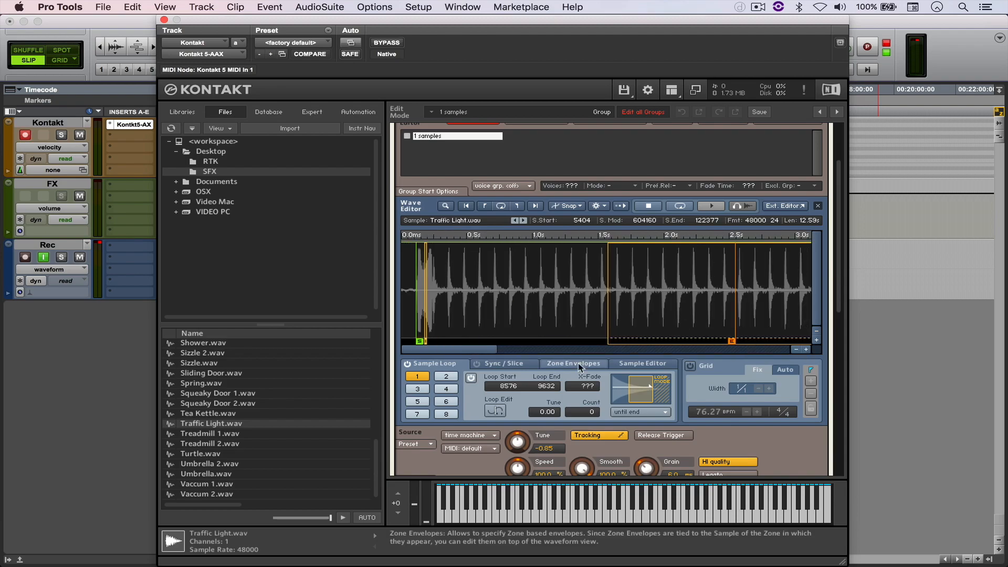
left_click(646, 412)
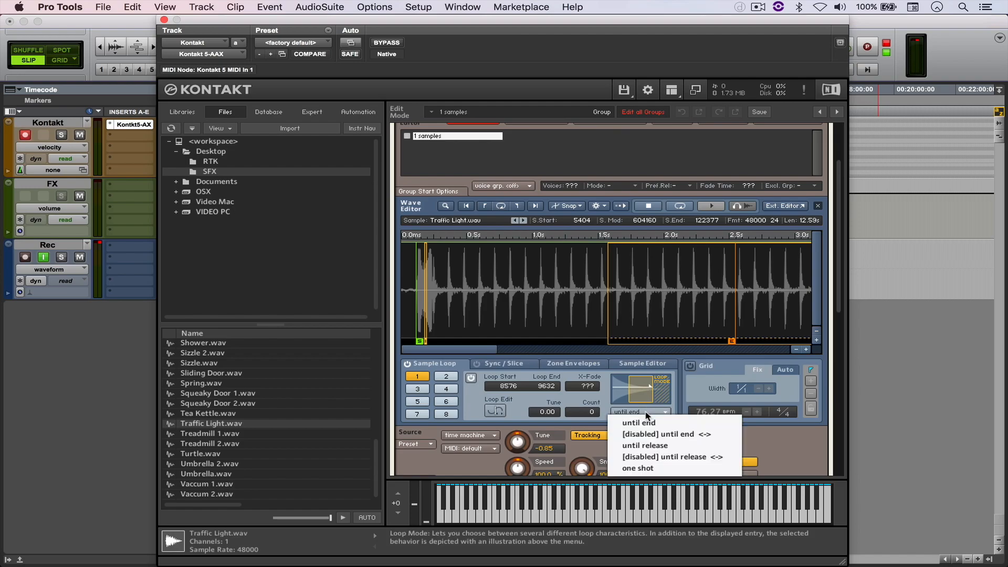
left_click(636, 446)
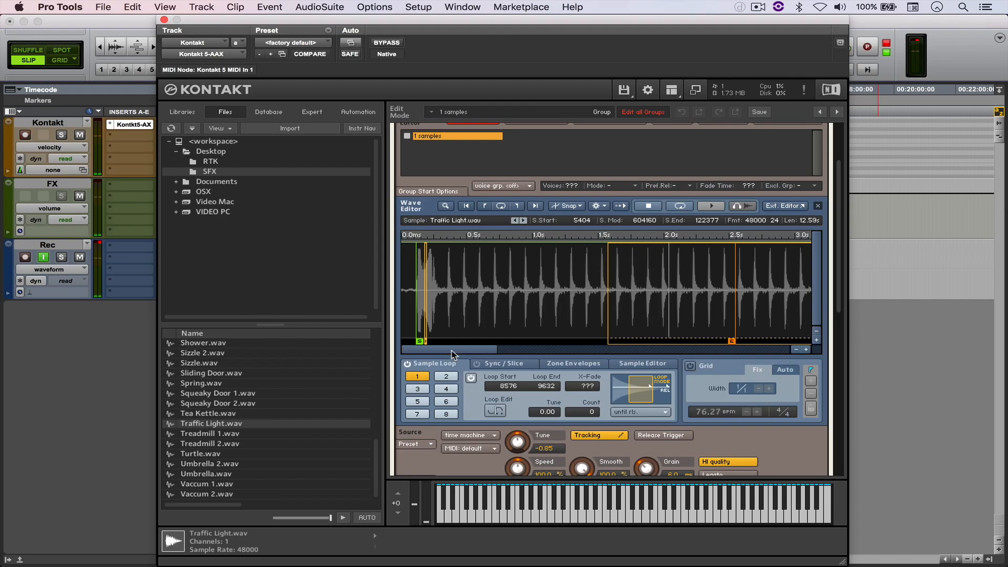
scroll(693, 438, "down", 10)
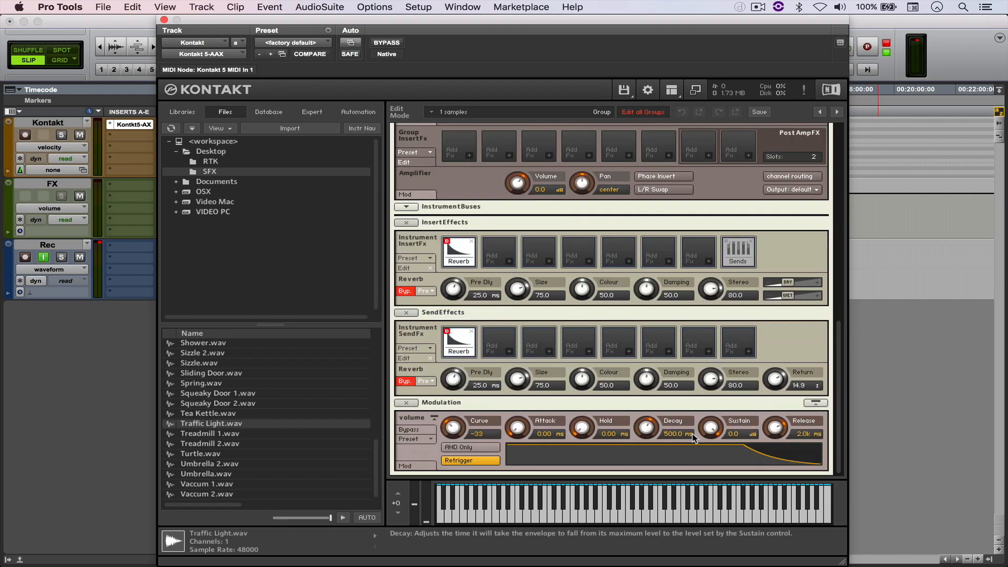
Try the volume envelope's Attack at 62.7 ms and 526.4 ms, and return it to 0.00 ms.
left_click_drag(510, 399, 509, 379)
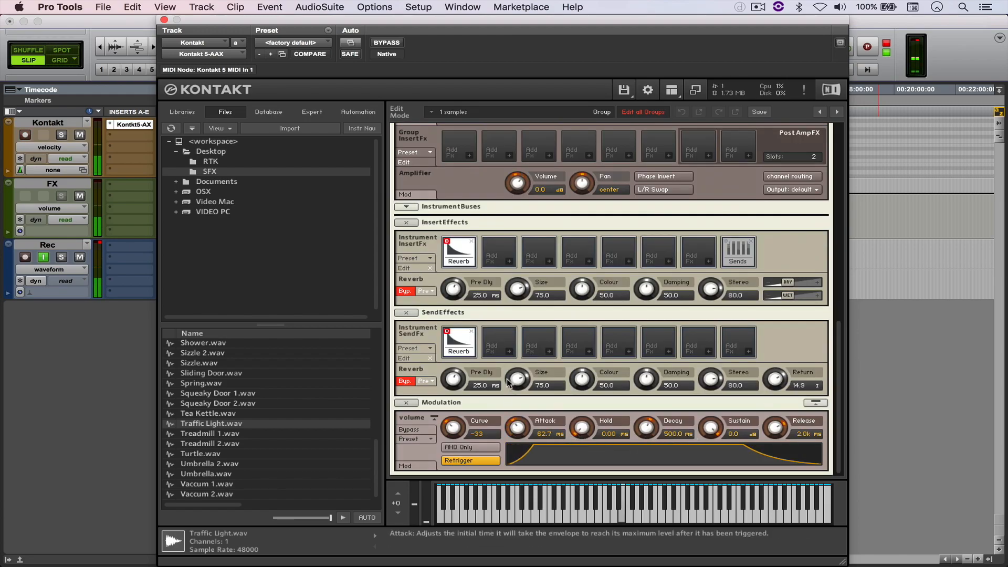
left_click_drag(514, 427, 507, 405)
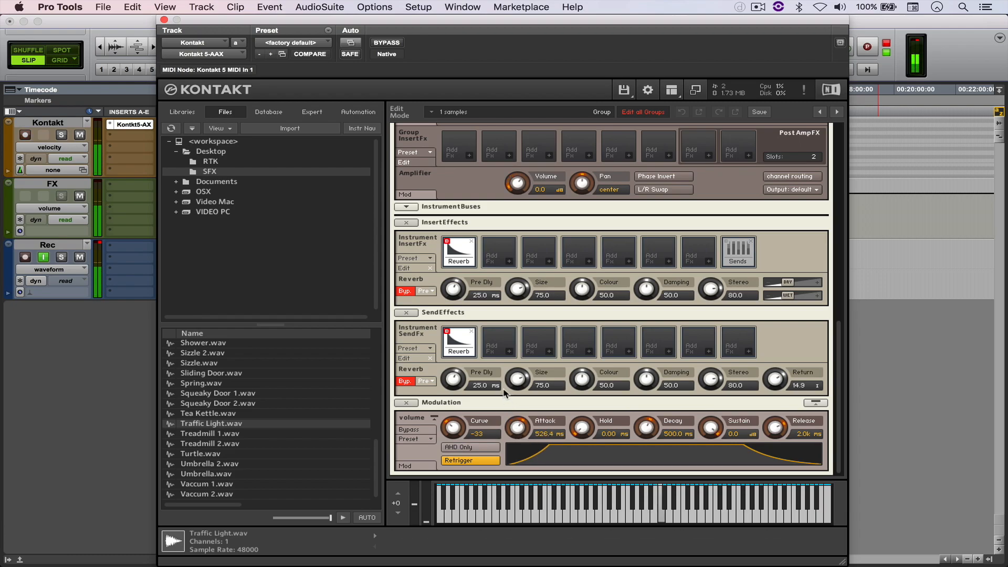
left_click_drag(518, 425, 509, 555)
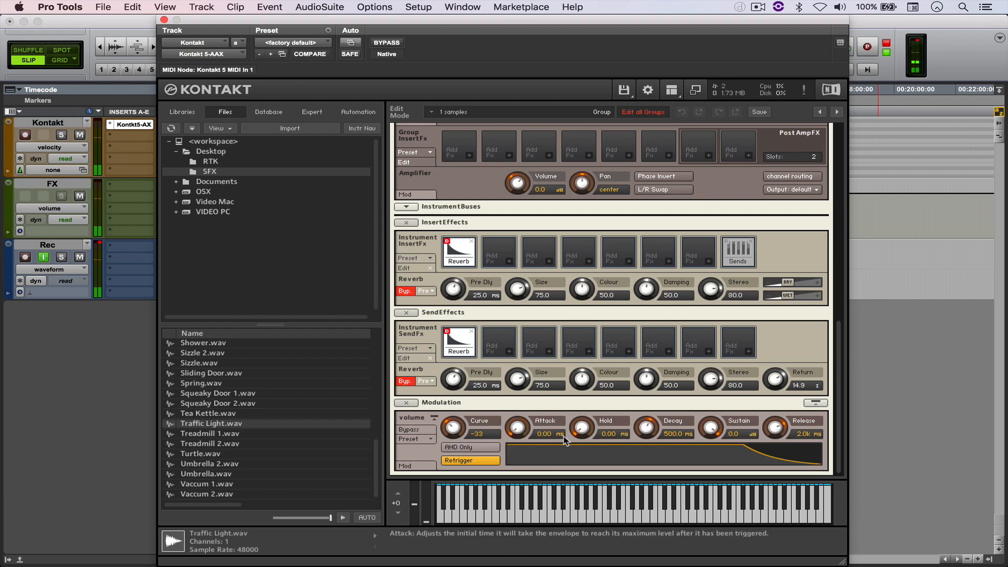
Shorten the sample end to 23049 and set the start of sample loop 1 to 8032 in the Wave Editor.
scroll(564, 435, "up", 10)
left_click_drag(676, 249, 442, 256)
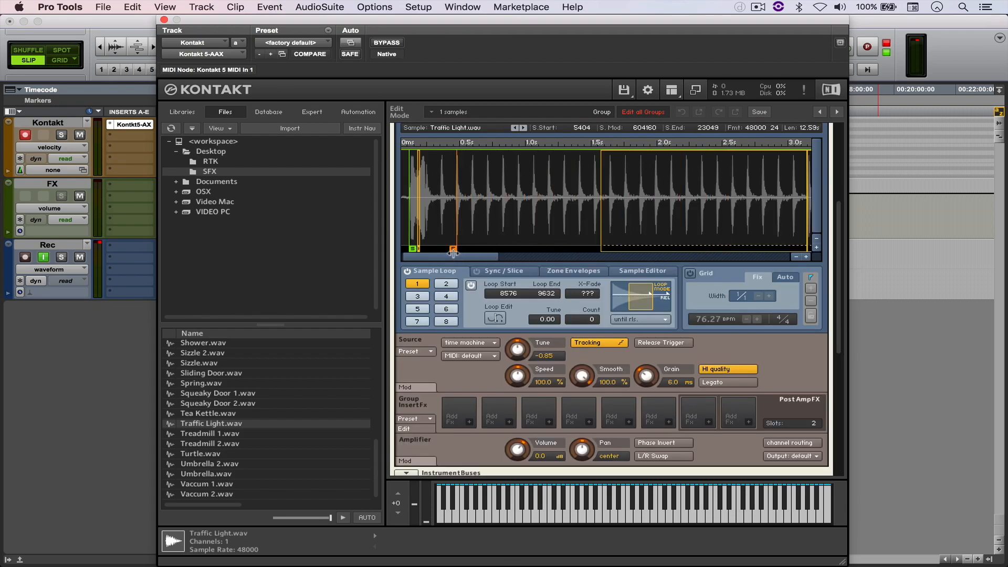
left_click(805, 257)
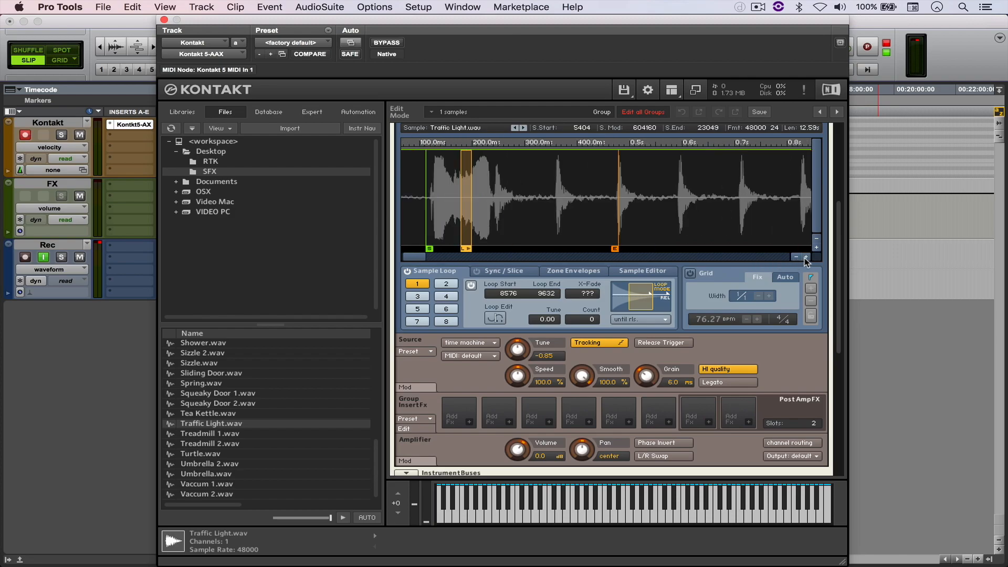
left_click(806, 256)
left_click_drag(519, 228, 507, 228)
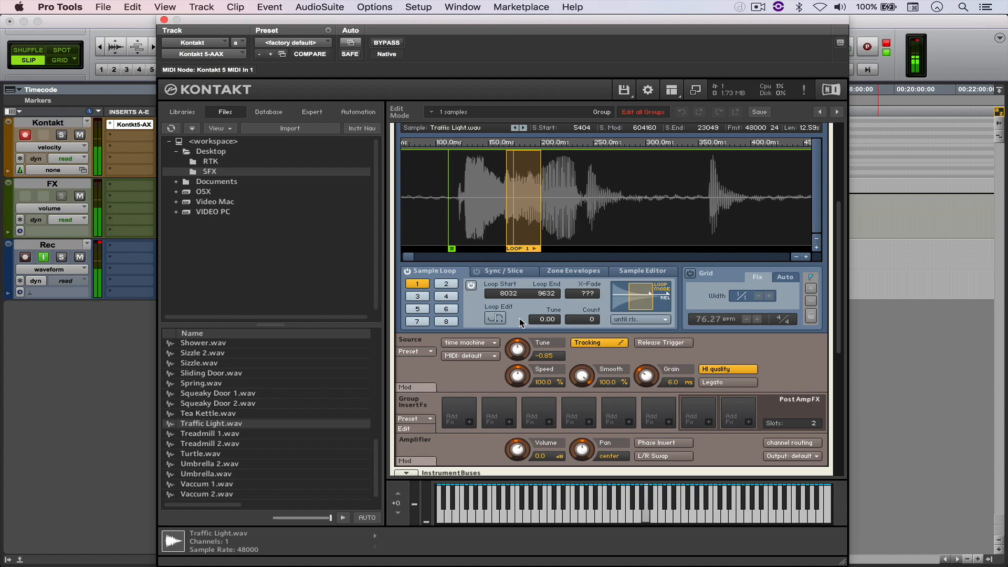
Add a sine LFO modulator to the Source module's Tune, targeting pitch, and raise its modulation intensity to maximum.
scroll(656, 321, "down", 1)
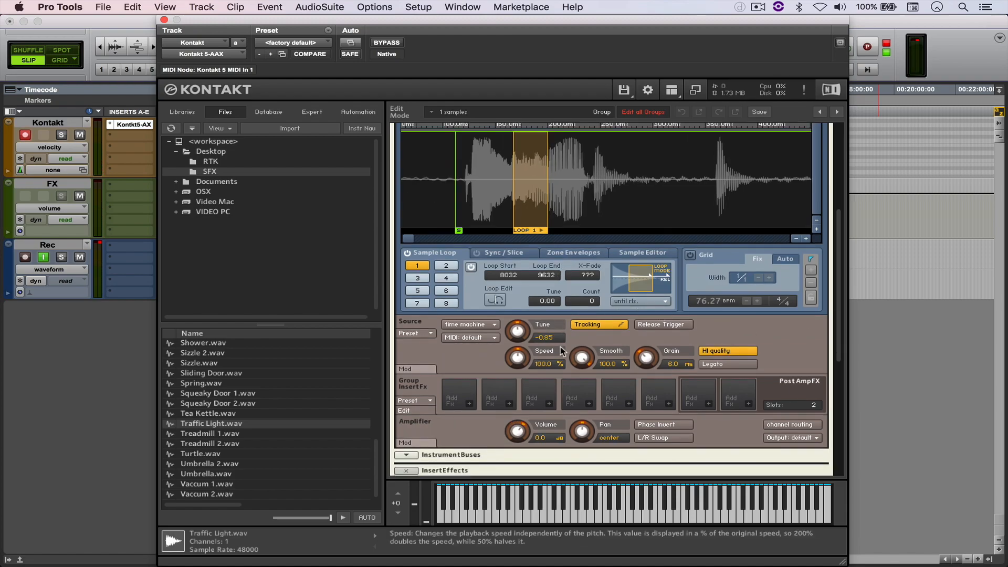
right_click(521, 334)
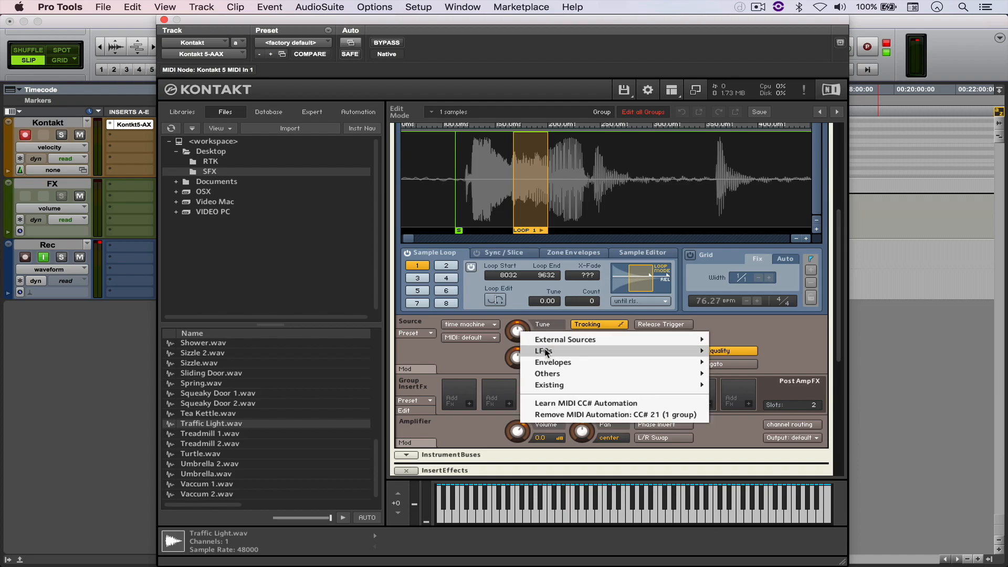
mouse_move(546, 352)
left_click(724, 351)
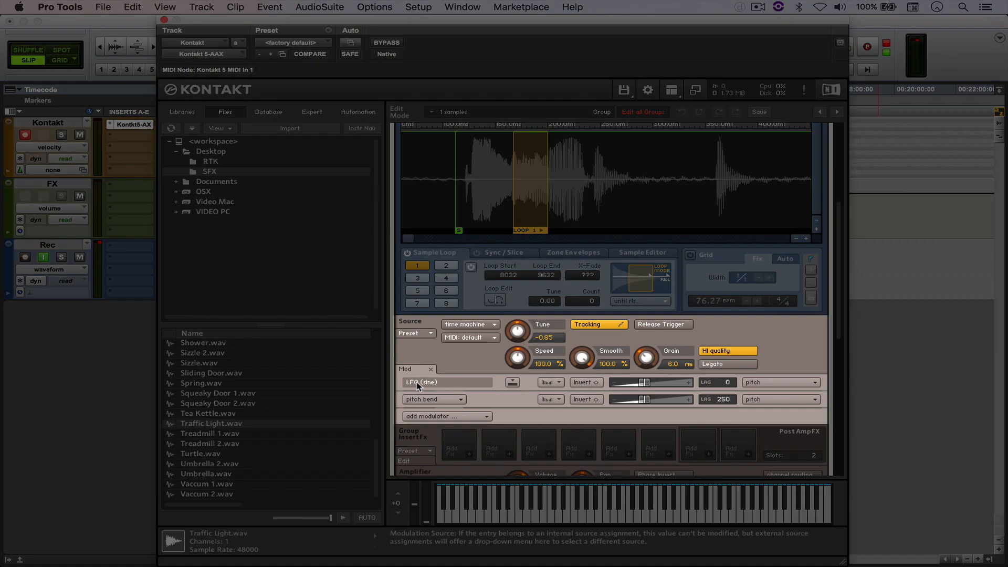
left_click(757, 384)
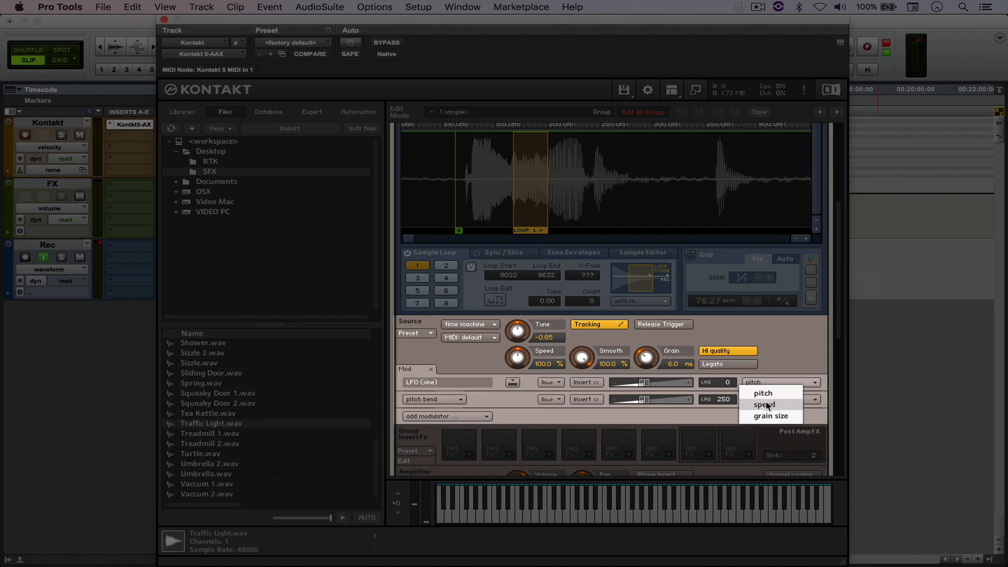
left_click(770, 393)
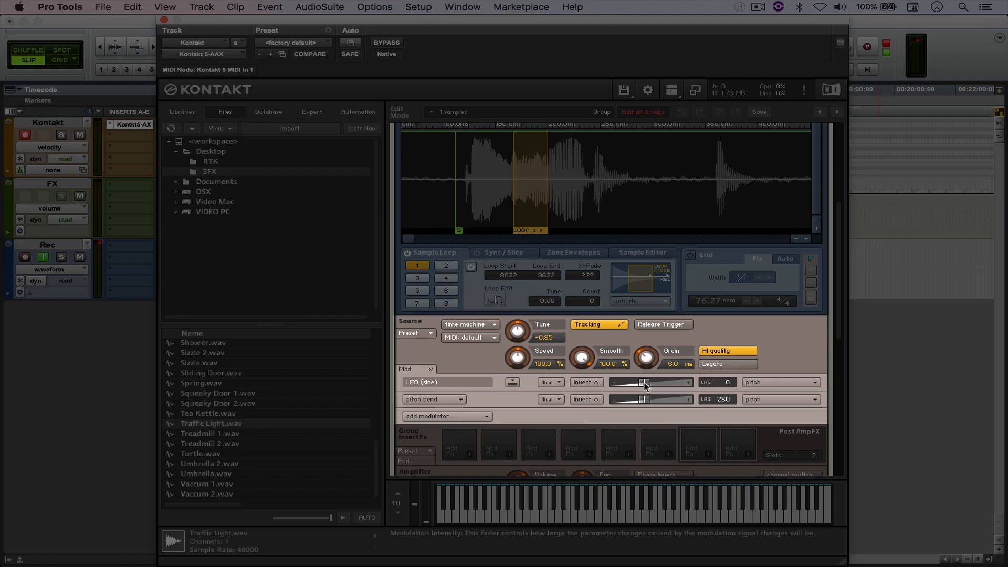
left_click_drag(645, 385, 704, 393)
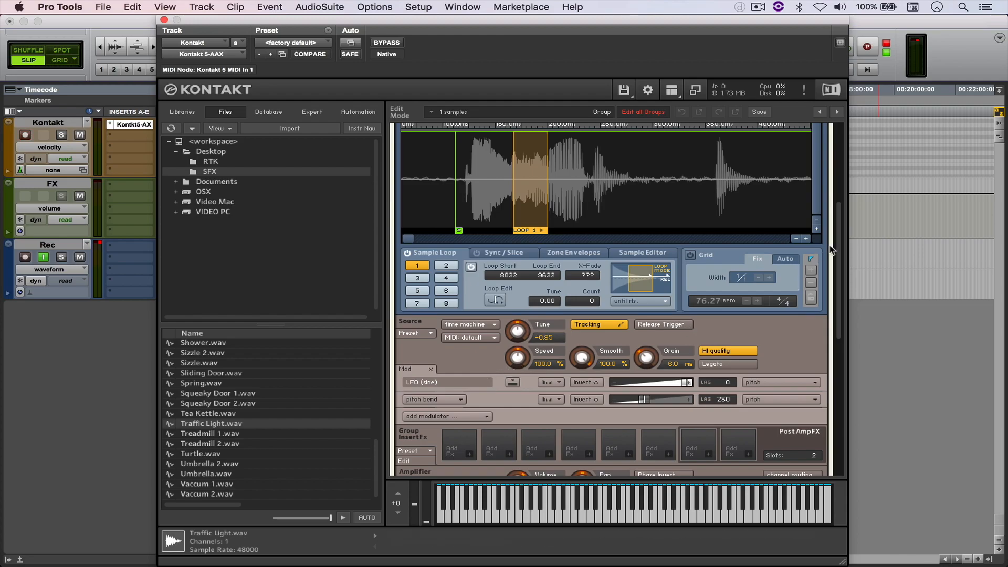
Try the pitch LFO's frequency at 30.6 Hz and lower it to 0.05 Hz in the Modulation section.
left_click_drag(836, 246, 815, 434)
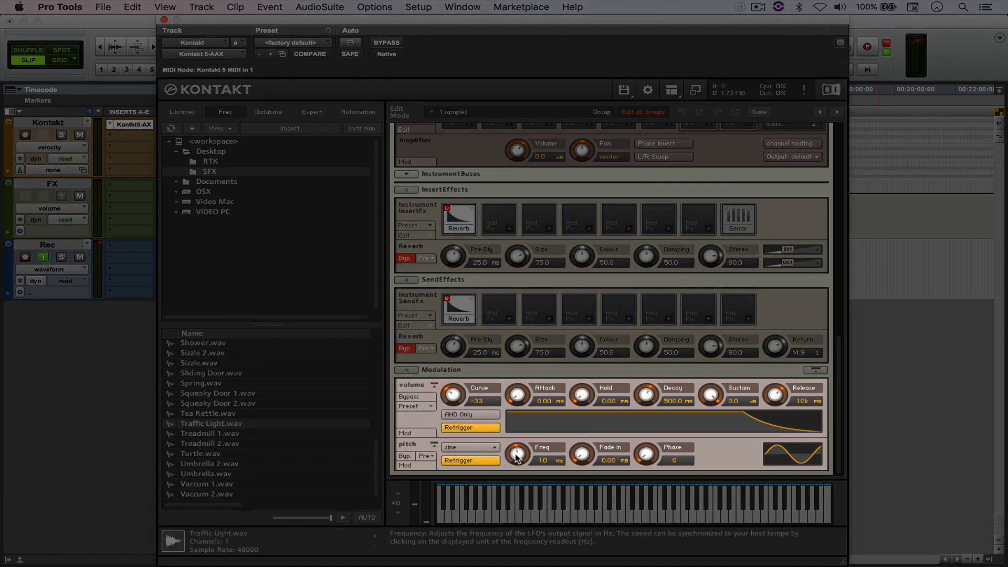
left_click_drag(517, 456, 501, 412)
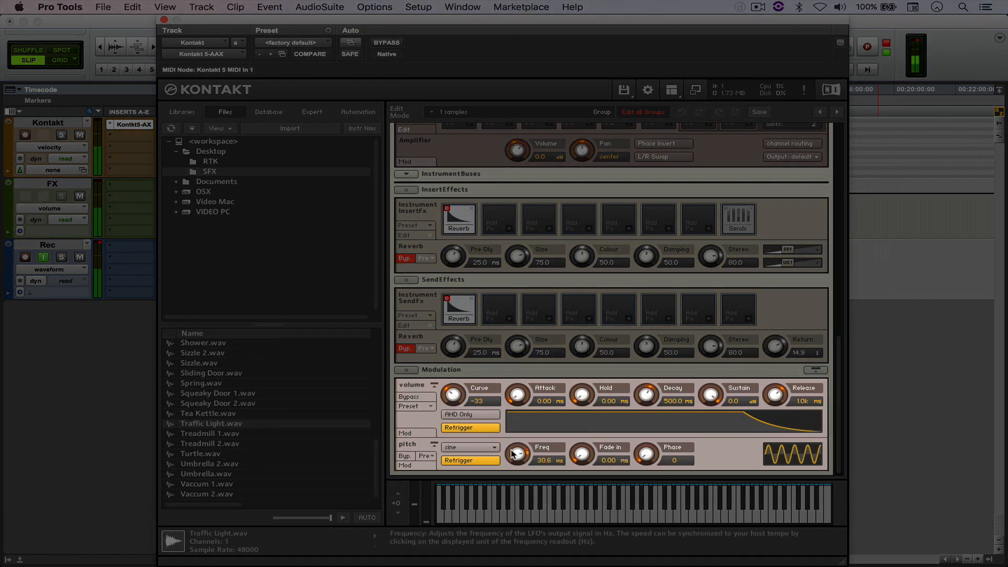
left_click_drag(515, 455, 524, 533)
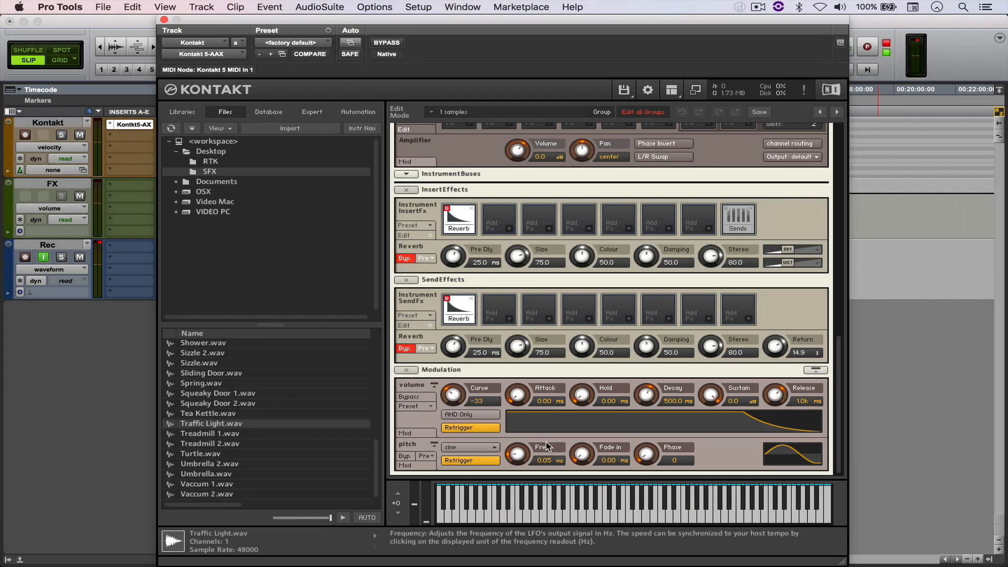
left_click_drag(837, 431, 834, 218)
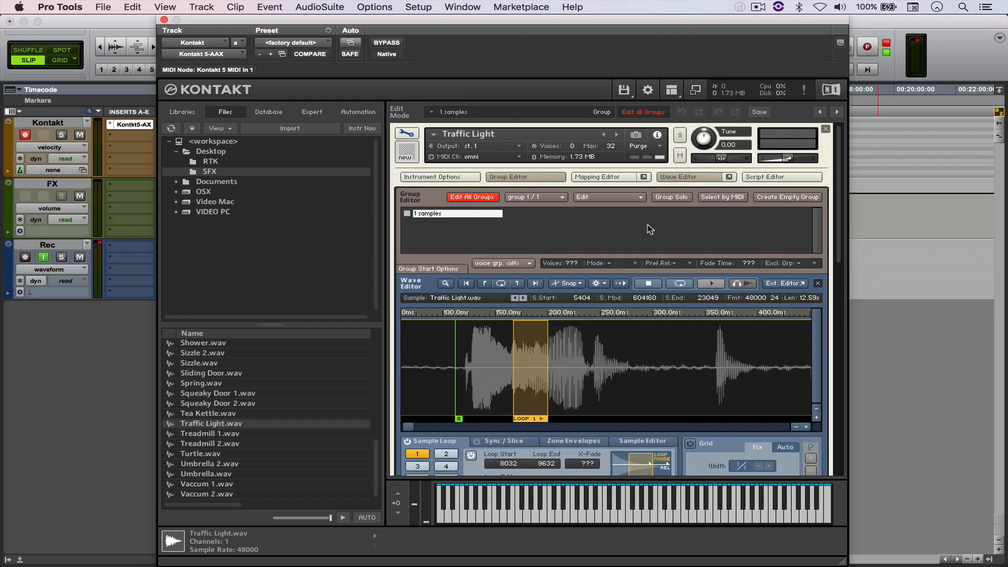